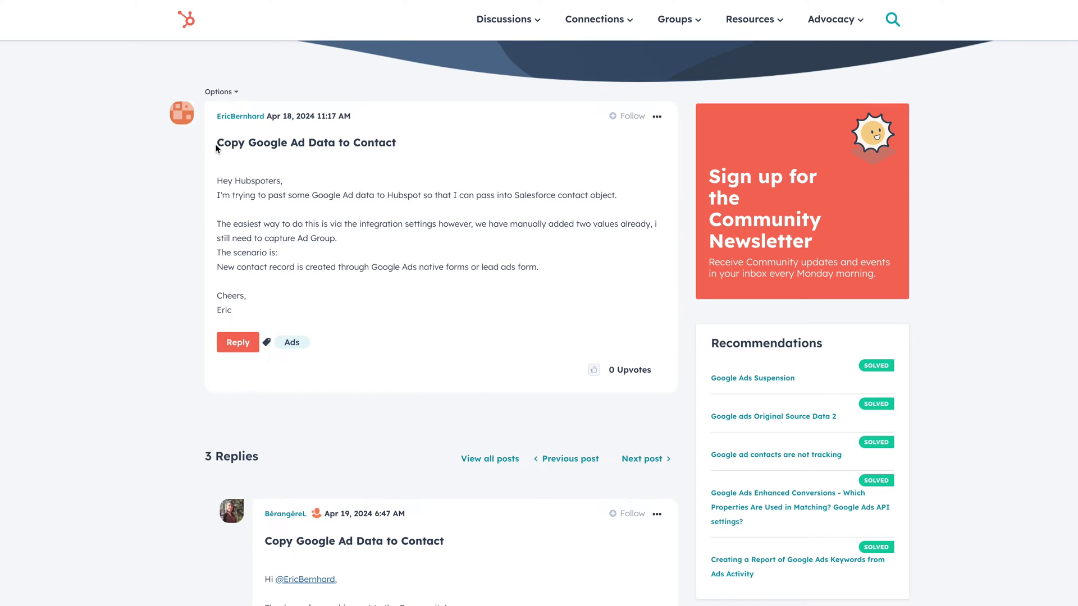
Step: Highlight the post title and the sentences about passing Google Ad data into contact records
click(338, 193)
drag(217, 144, 420, 145)
click(419, 145)
drag(221, 194, 424, 196)
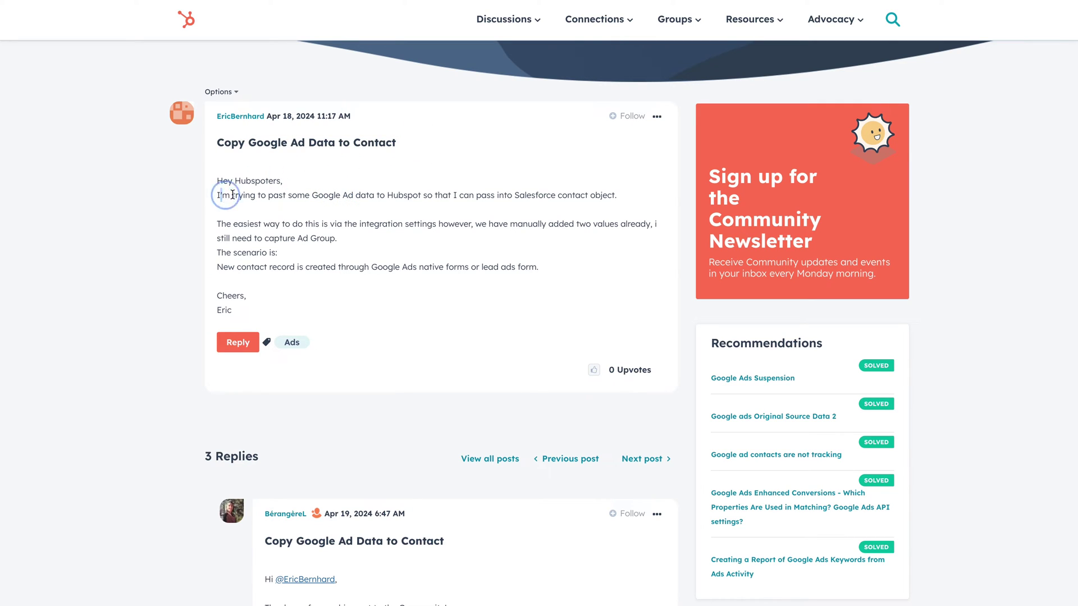
click(424, 196)
click(325, 270)
drag(324, 270, 464, 270)
drag(546, 270, 382, 263)
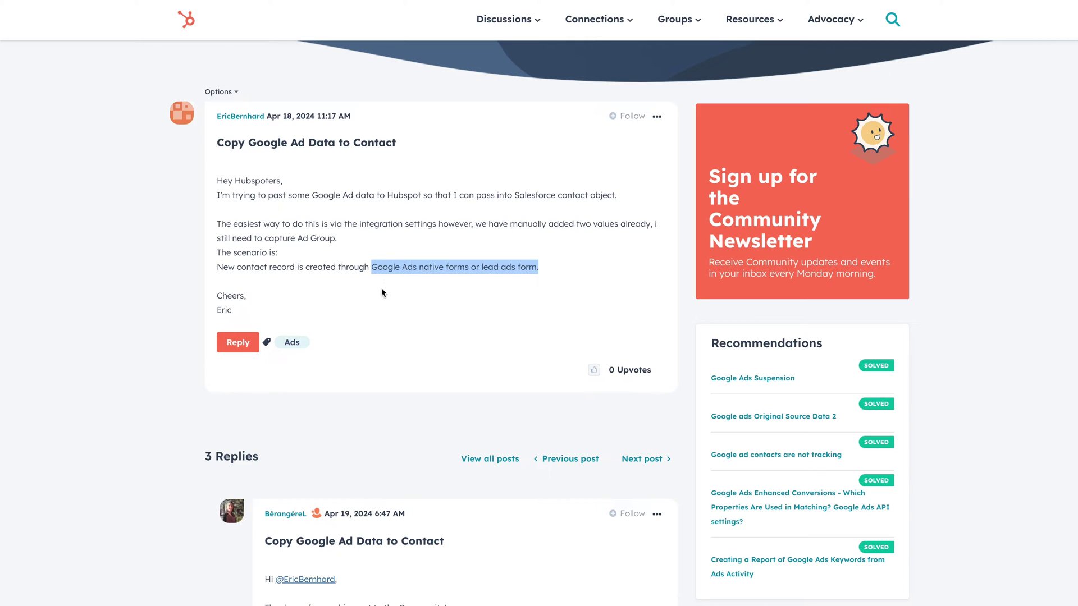
click(381, 289)
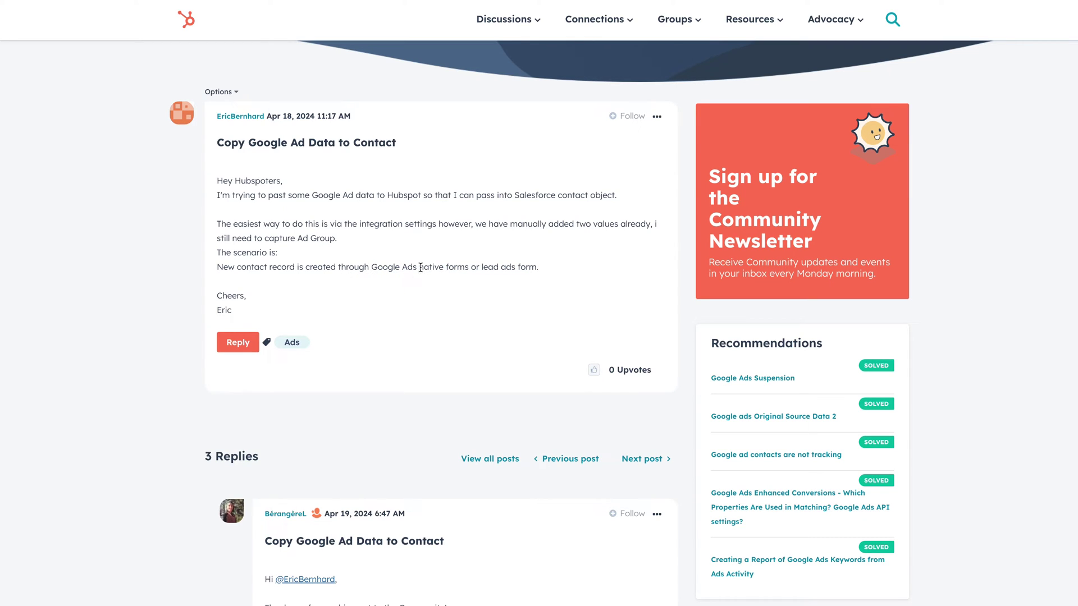
Step: Highlight 'native forms', 'Google' and the missing 'Ad Group', then resize the DevTools panel
drag(418, 268, 468, 268)
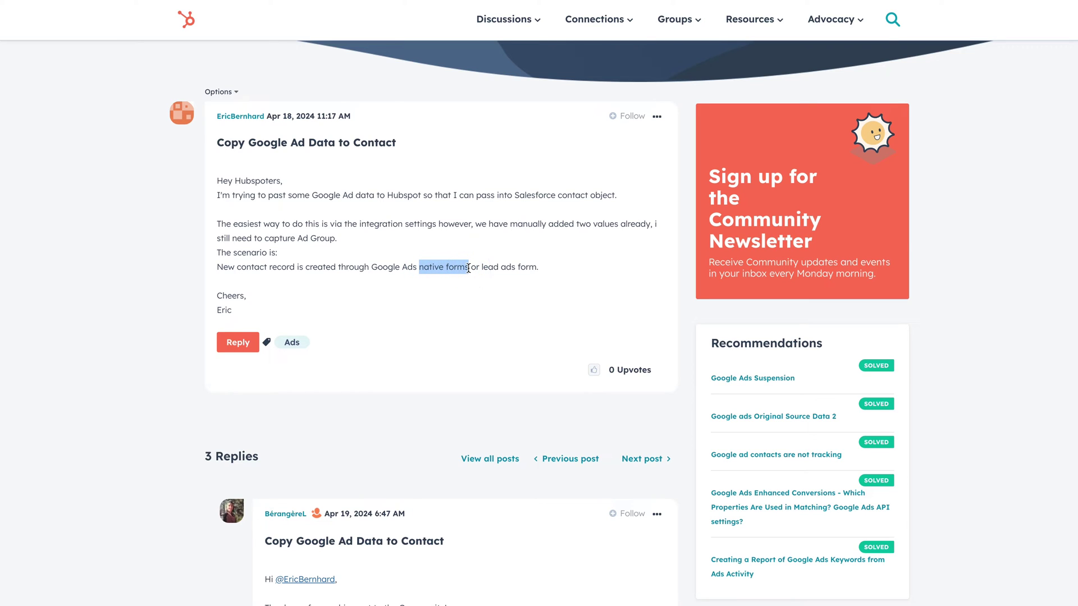
drag(370, 267, 403, 268)
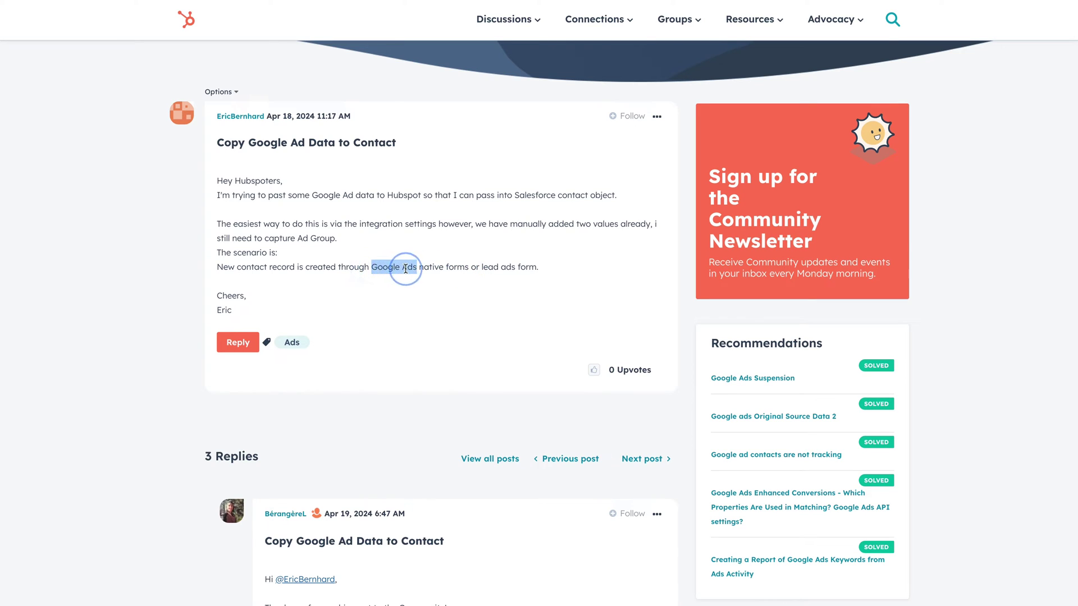
click(424, 258)
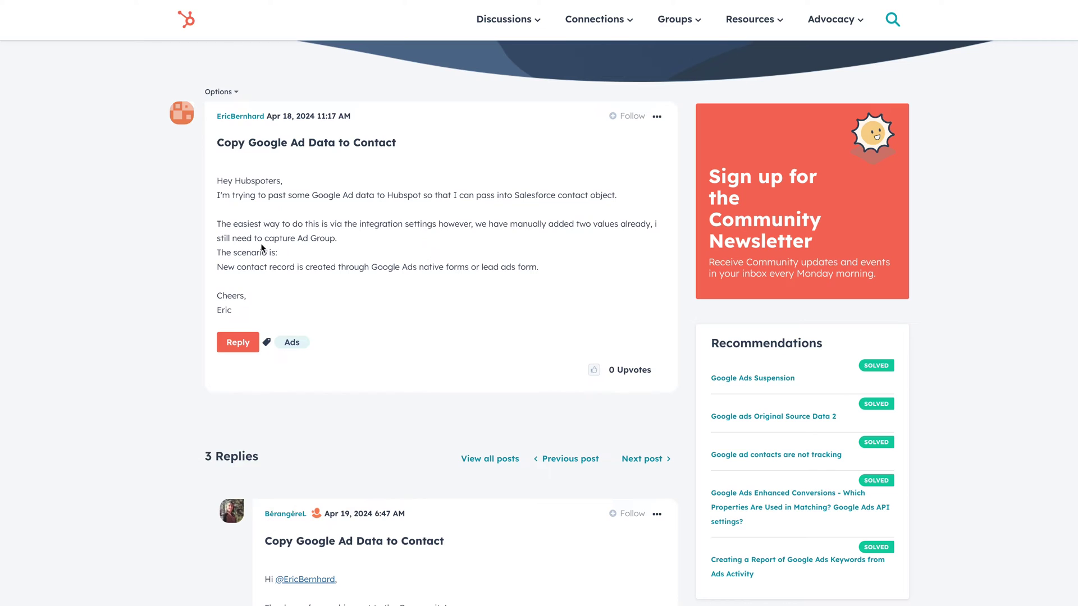
drag(297, 239, 337, 239)
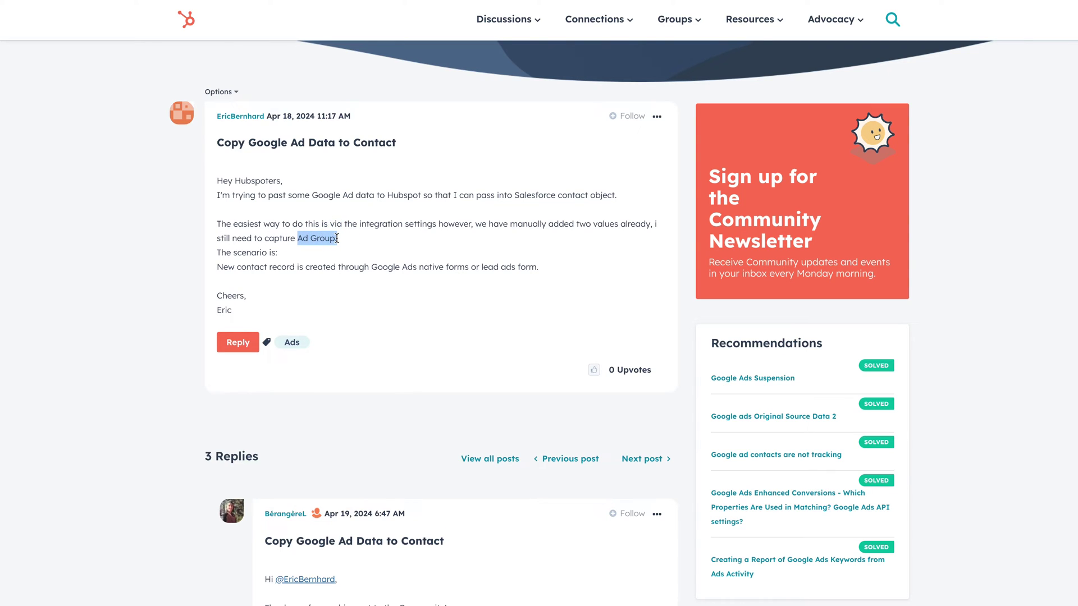
click(344, 240)
scroll(418, 215, down, 10)
scroll(418, 215, down, 5)
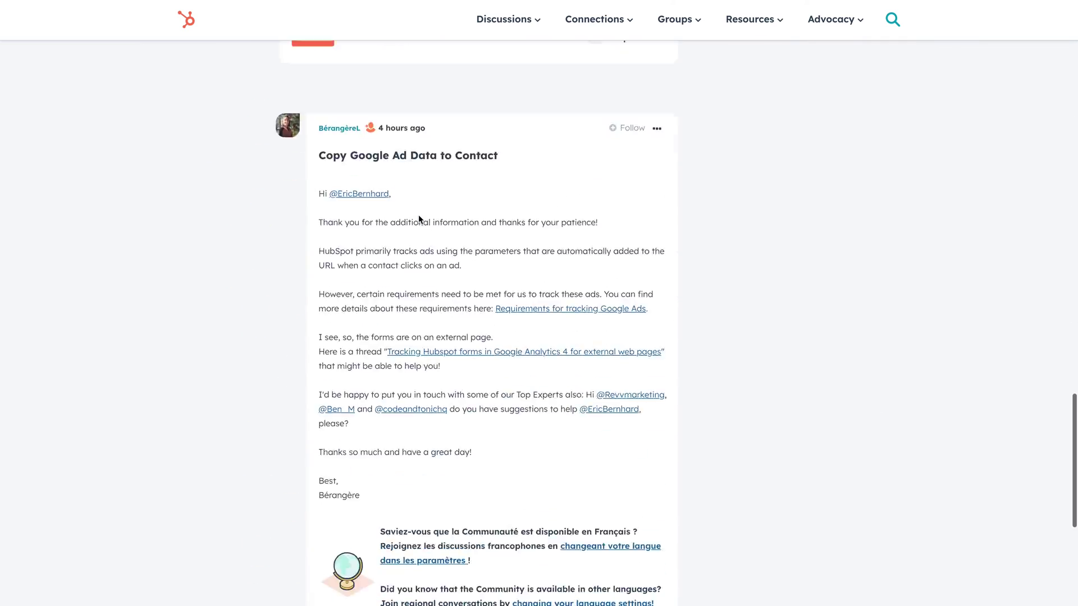
scroll(418, 215, down, 5)
scroll(418, 217, up, 3)
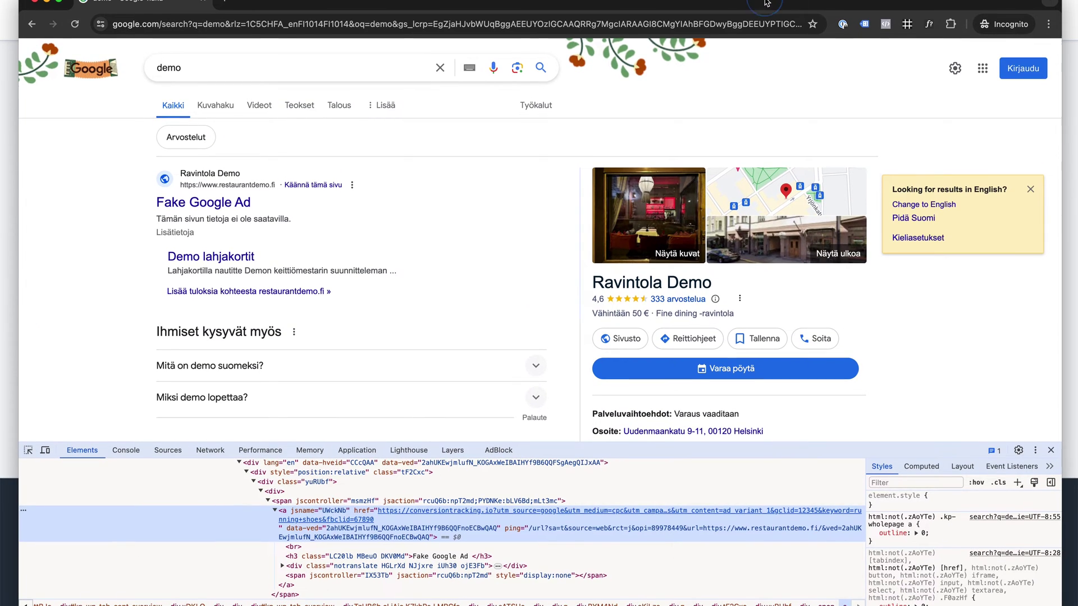
drag(720, 440, 720, 474)
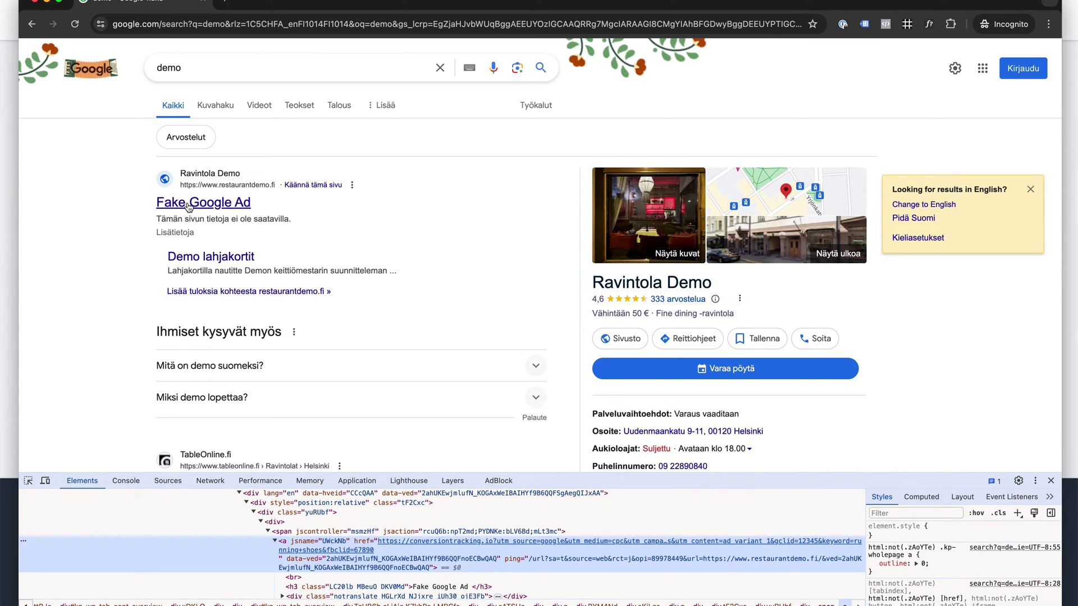
drag(751, 475, 752, 392)
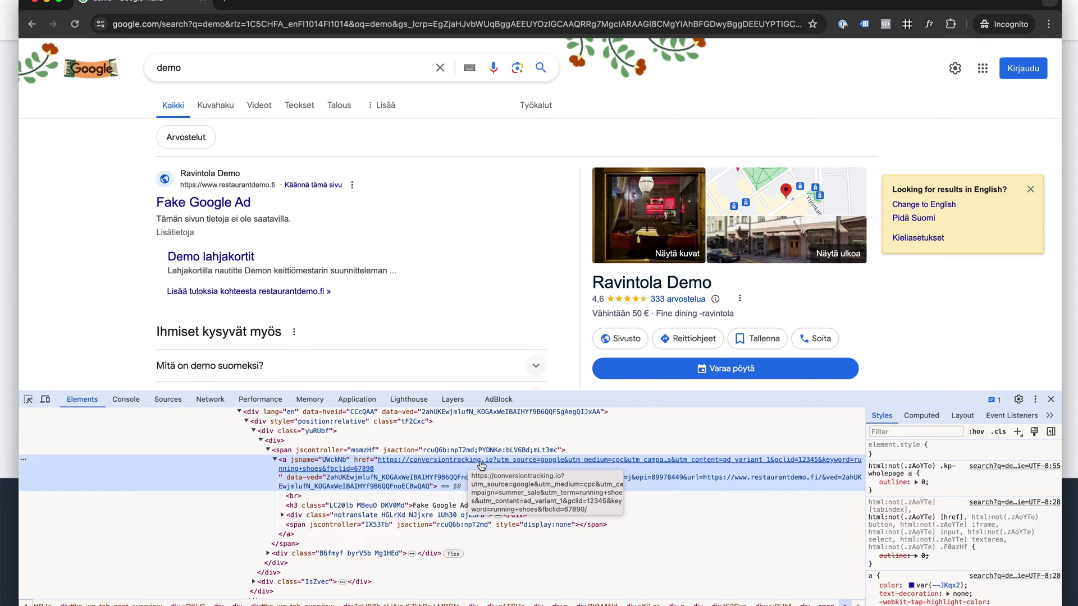
Step: Open the Fake Google Ad landing page, close DevTools, and select its address
click(237, 205)
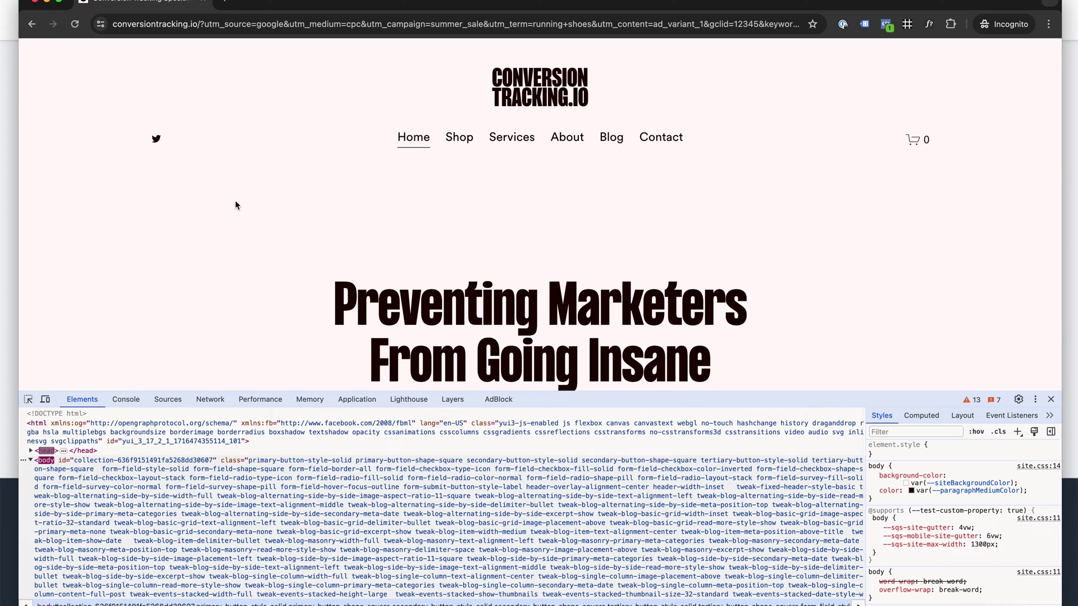
key(super+alt+i)
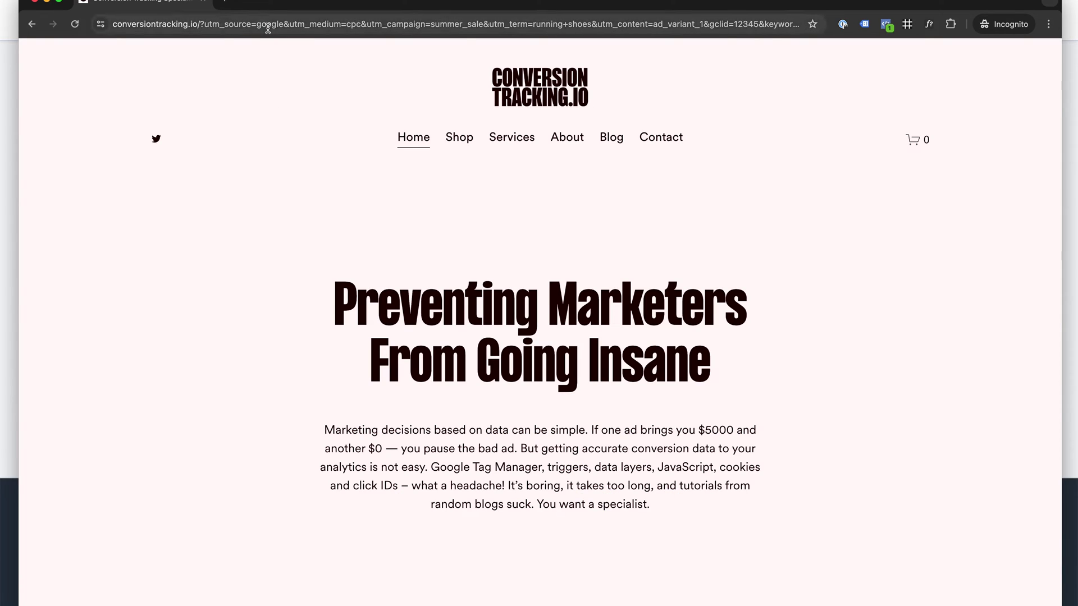
click(219, 25)
Step: Review the URL's utm values cpc, summer_sale, running+shoes and gclid 12345, then visit the HubSpot service page
double_click(221, 26)
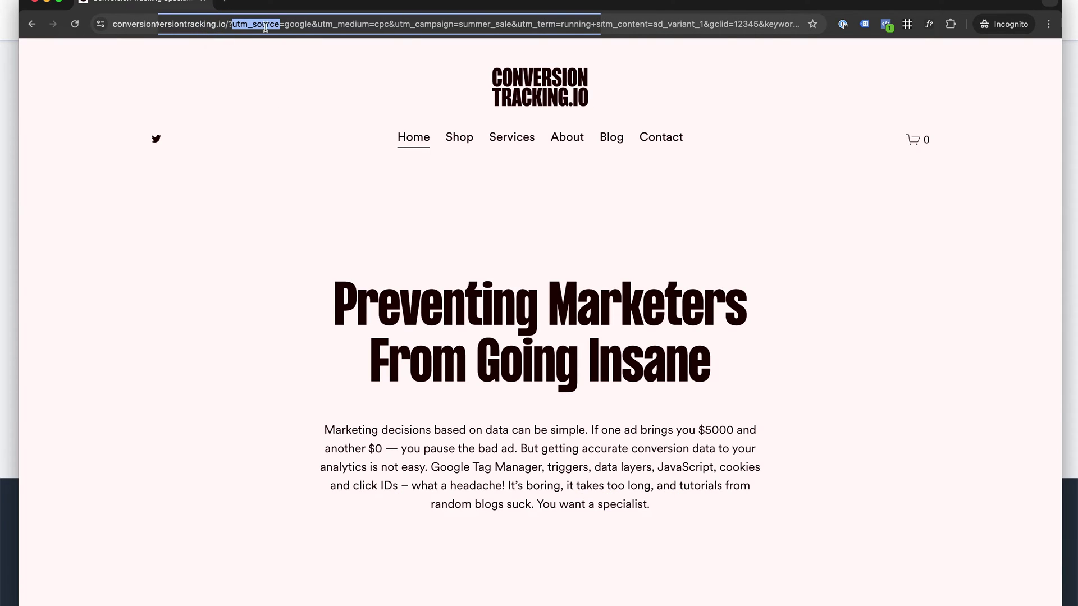
double_click(329, 25)
double_click(380, 25)
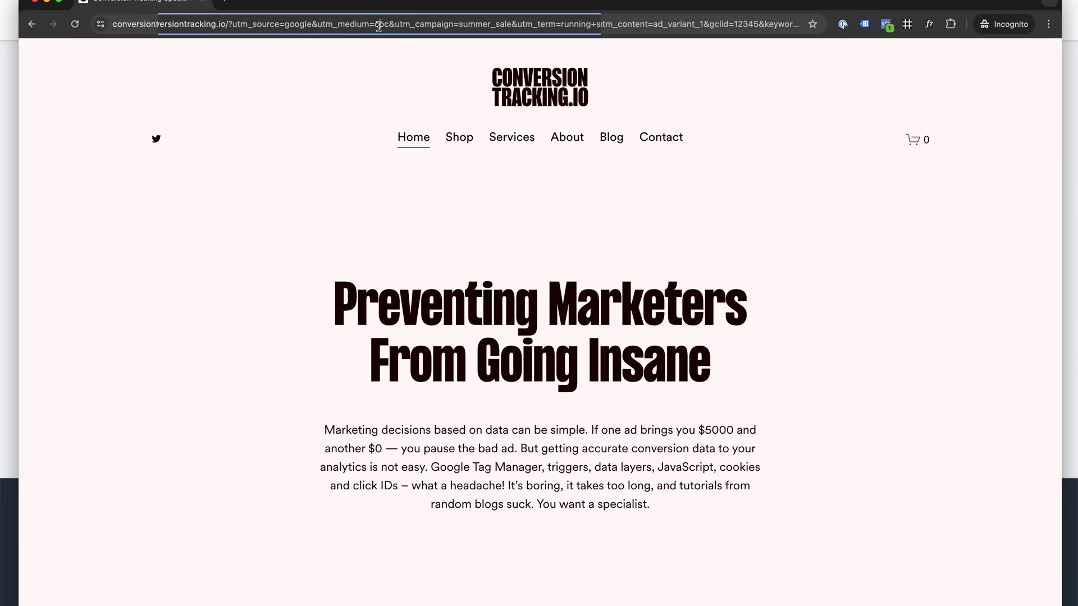
double_click(473, 25)
click(561, 25)
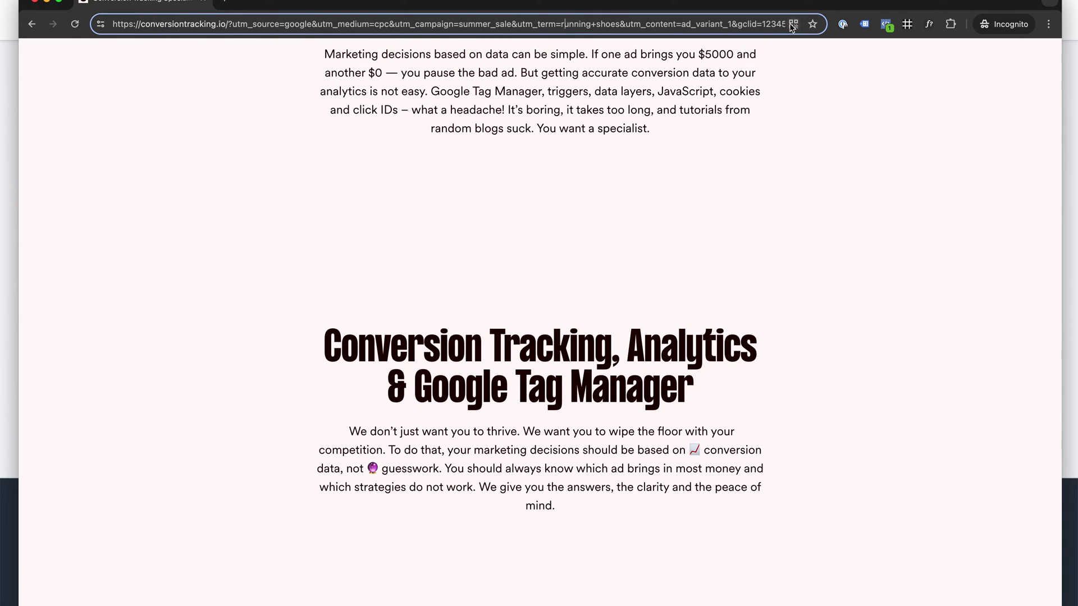
double_click(773, 25)
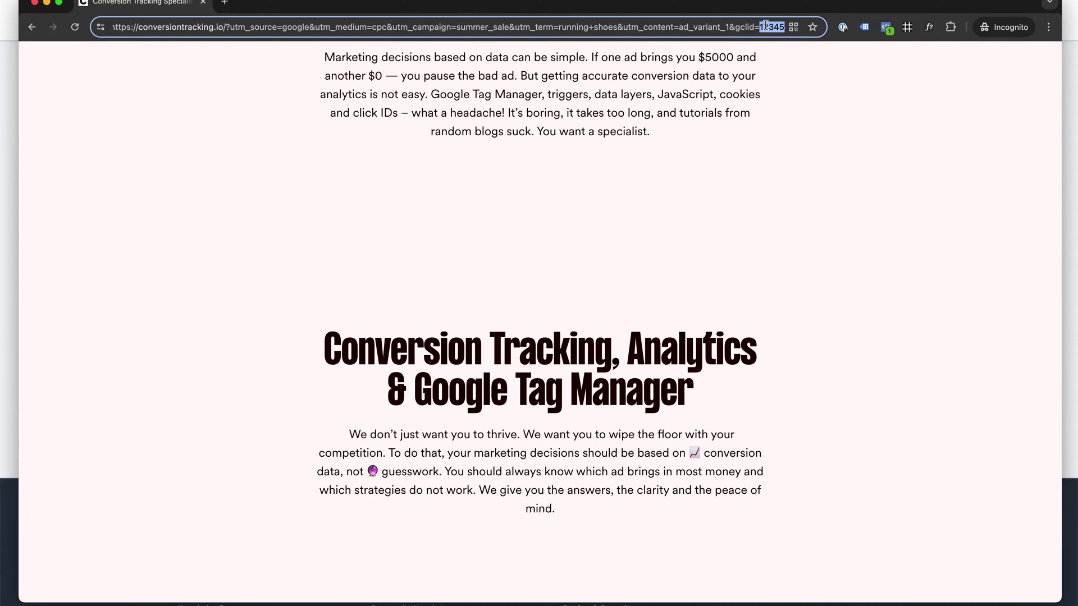
scroll(754, 208, up, 5)
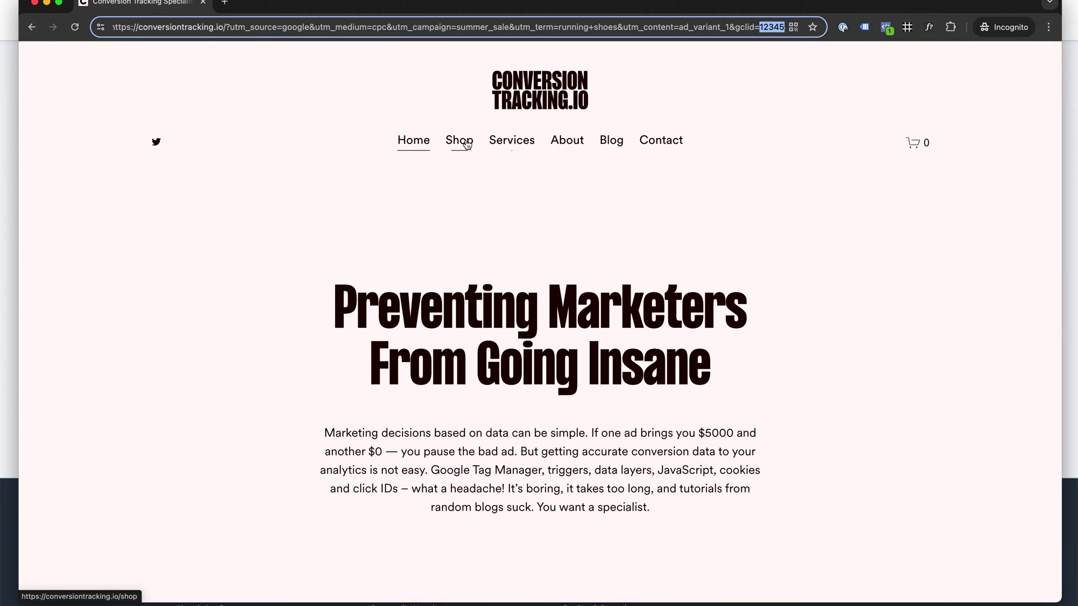
mouse_move(511, 139)
click(516, 165)
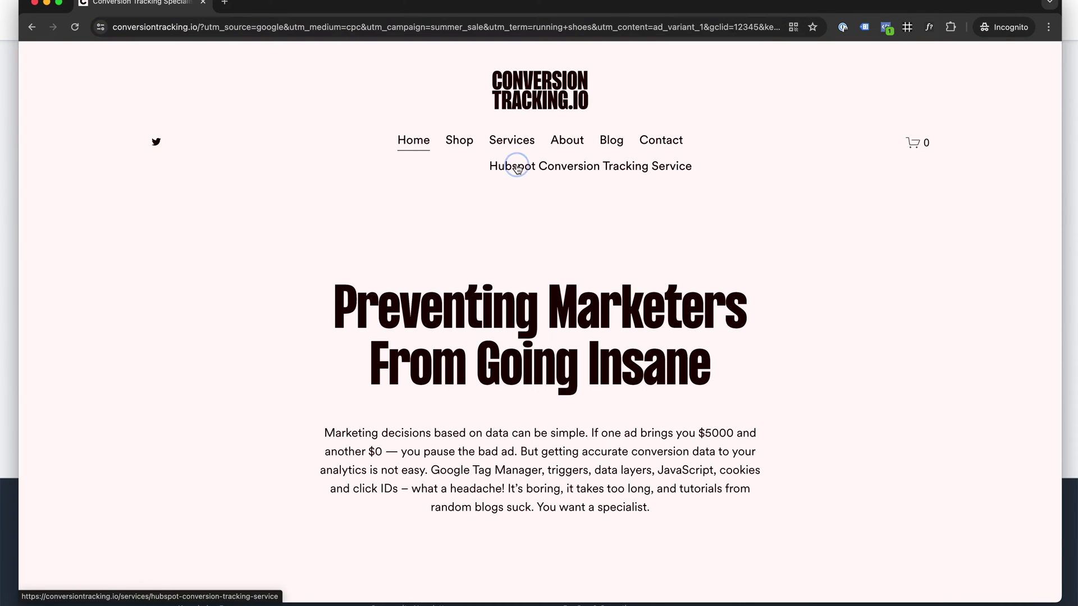
scroll(267, 350, down, 2)
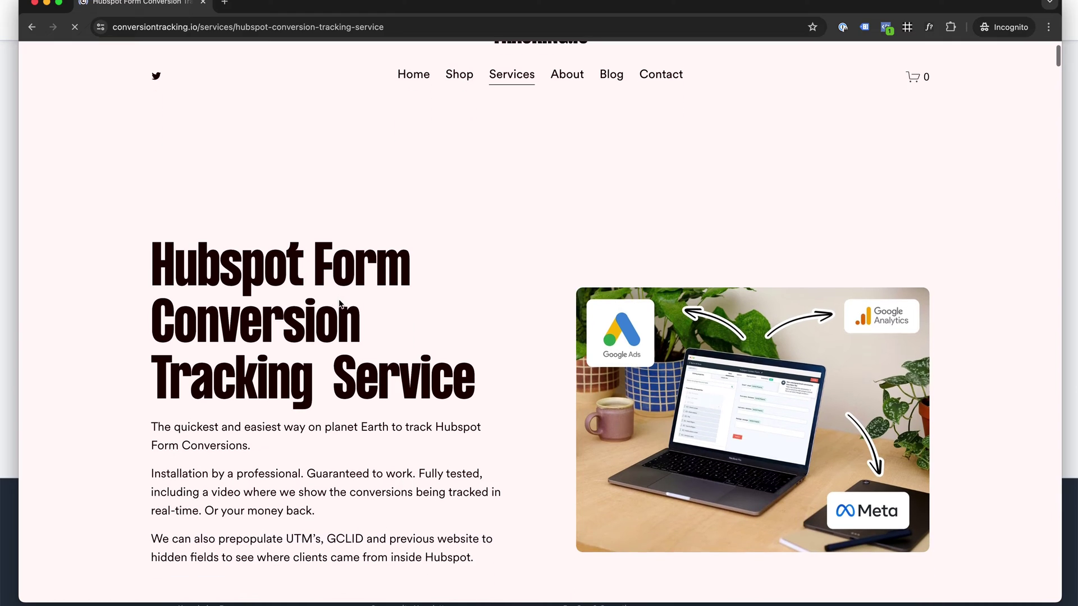
scroll(384, 278, down, 1)
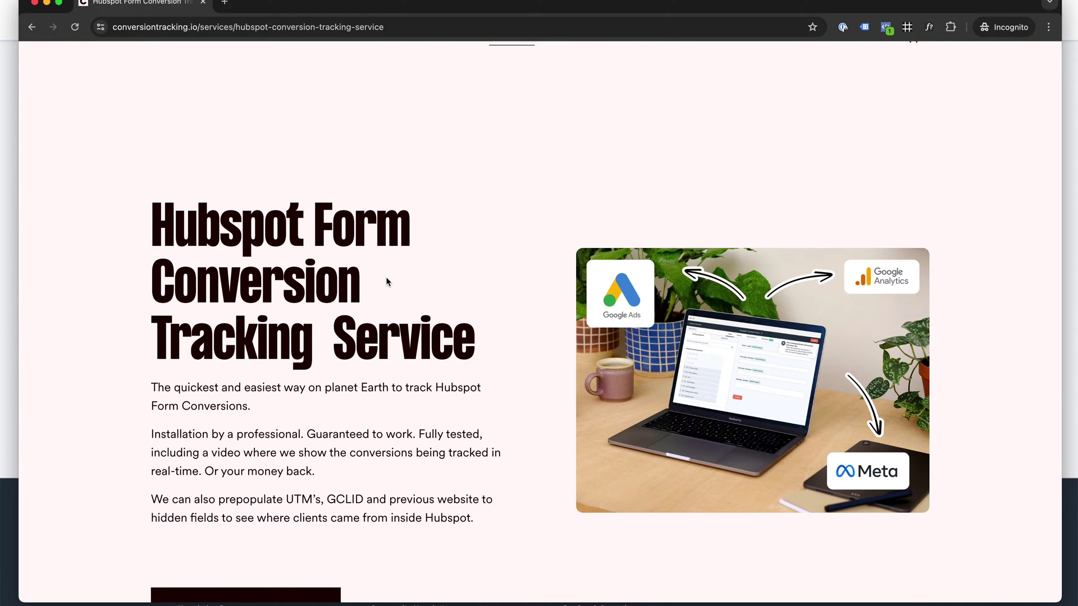
scroll(396, 240, down, 1)
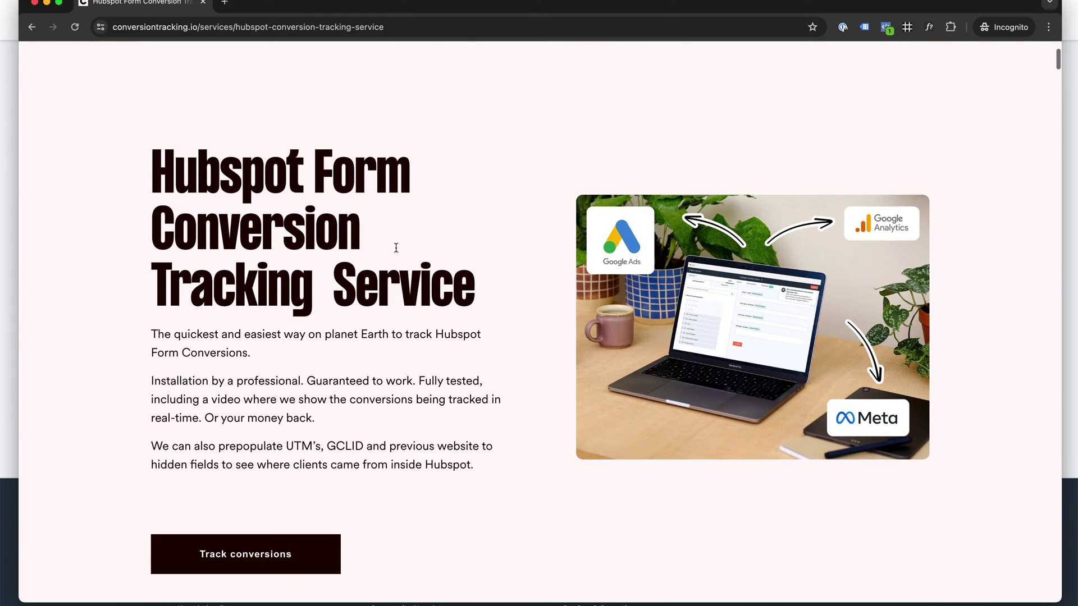
scroll(397, 245, up, 2)
scroll(397, 250, up, 2)
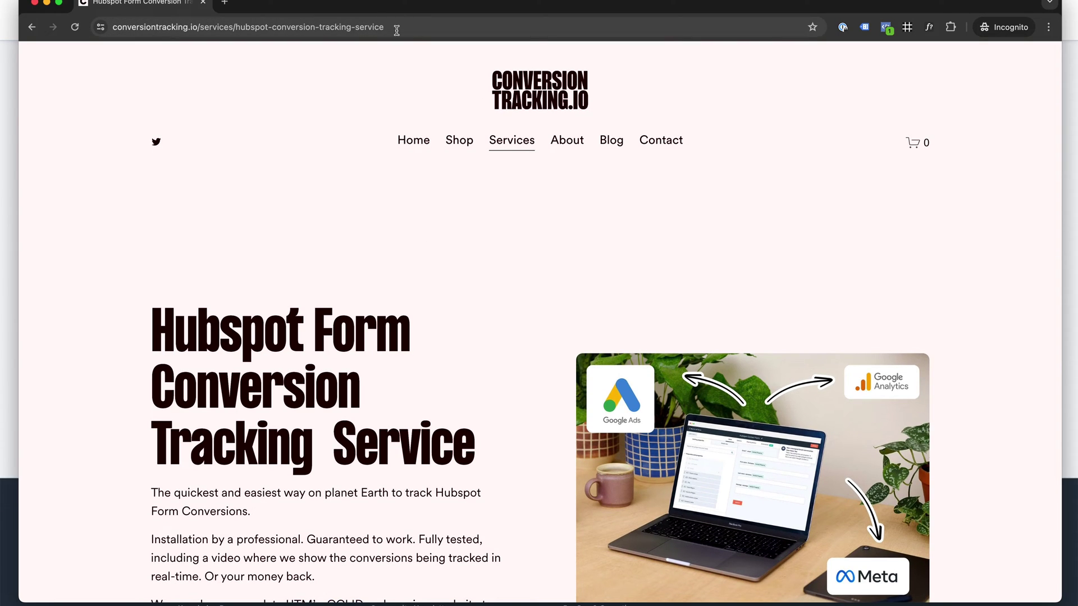
scroll(426, 91, left, 5)
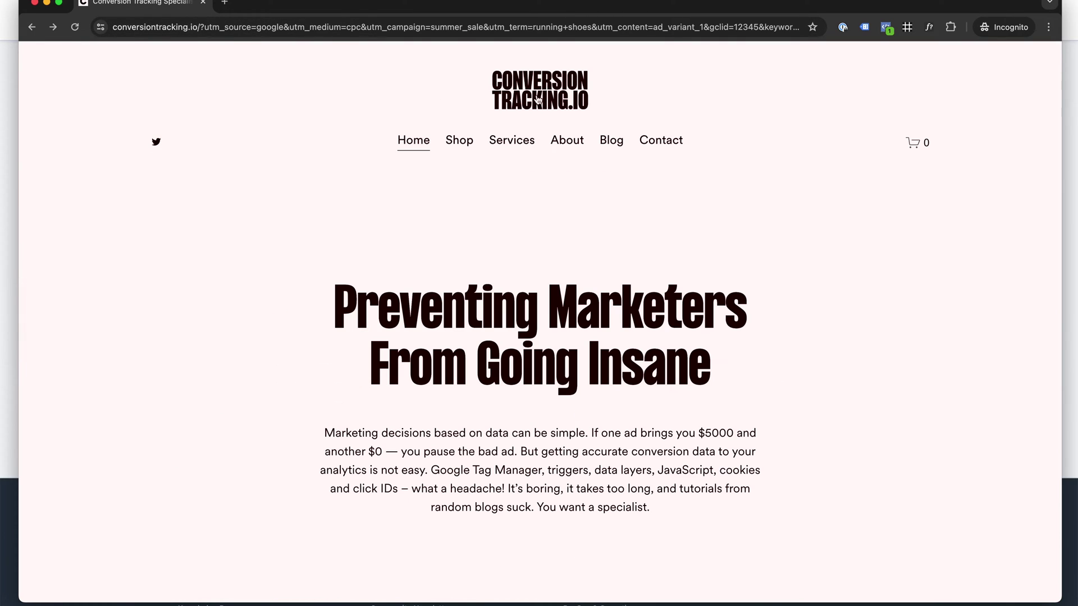
Step: Check Local Storage for the saved ct_referrer google.com and ct_gclid 12345 values
click(951, 27)
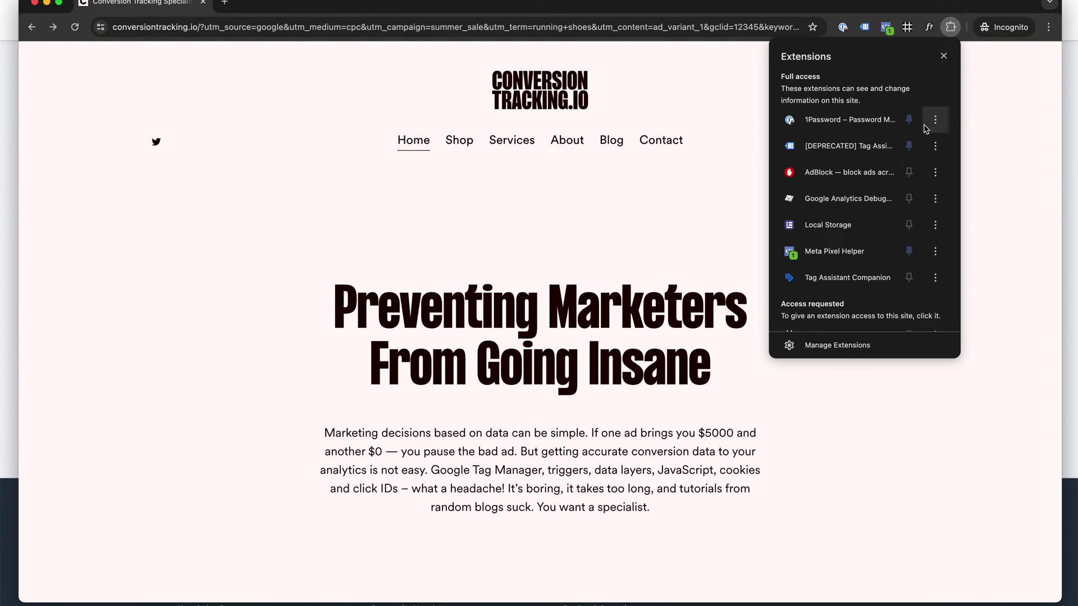
click(854, 227)
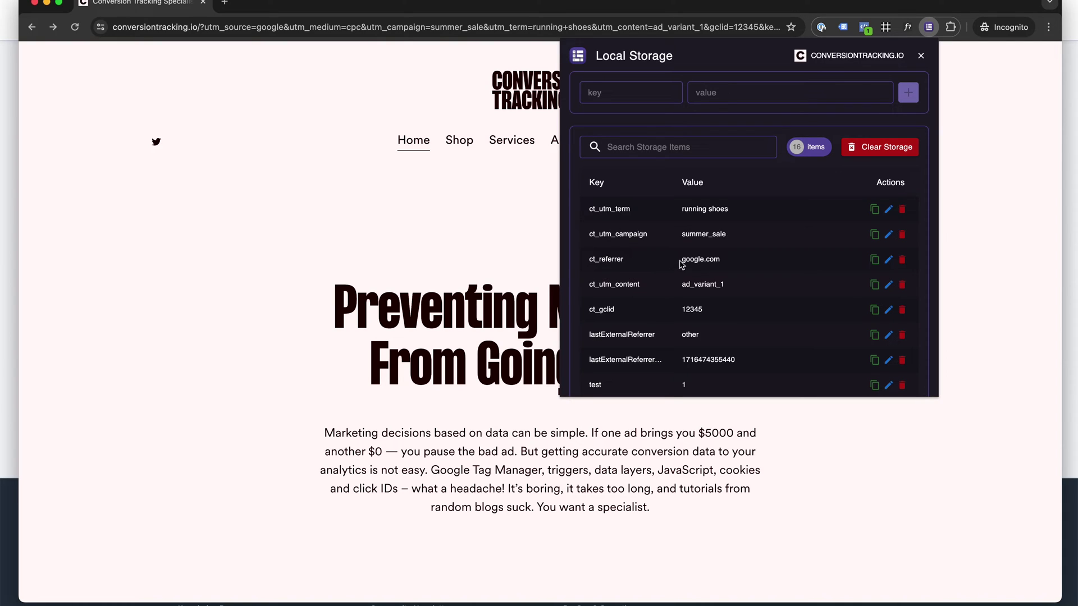
drag(680, 263, 720, 265)
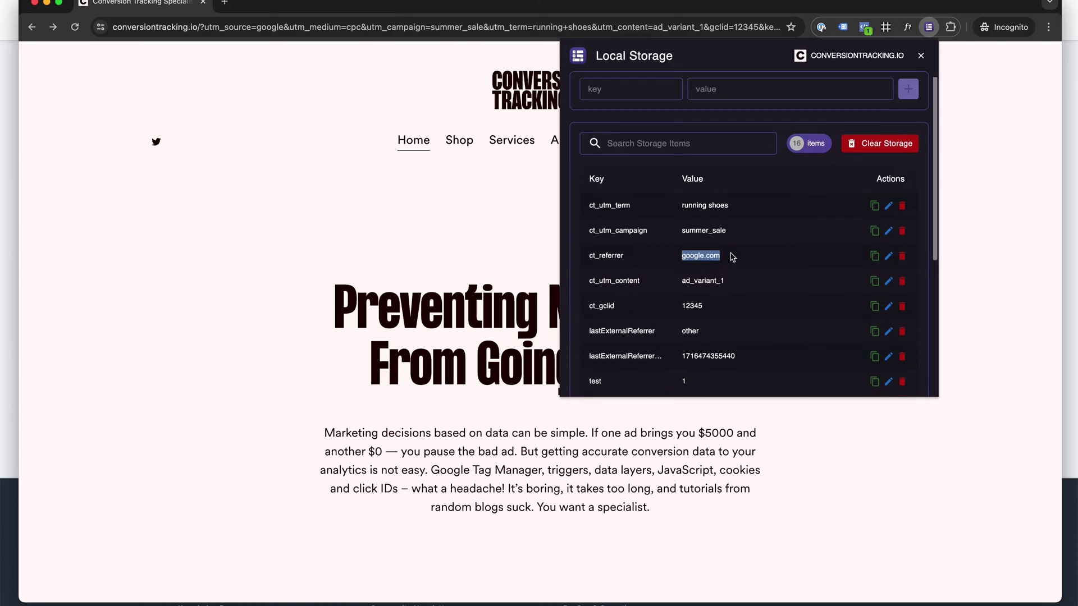
scroll(721, 266, down, 1)
drag(681, 265, 743, 267)
scroll(743, 268, down, 1)
double_click(692, 266)
click(529, 248)
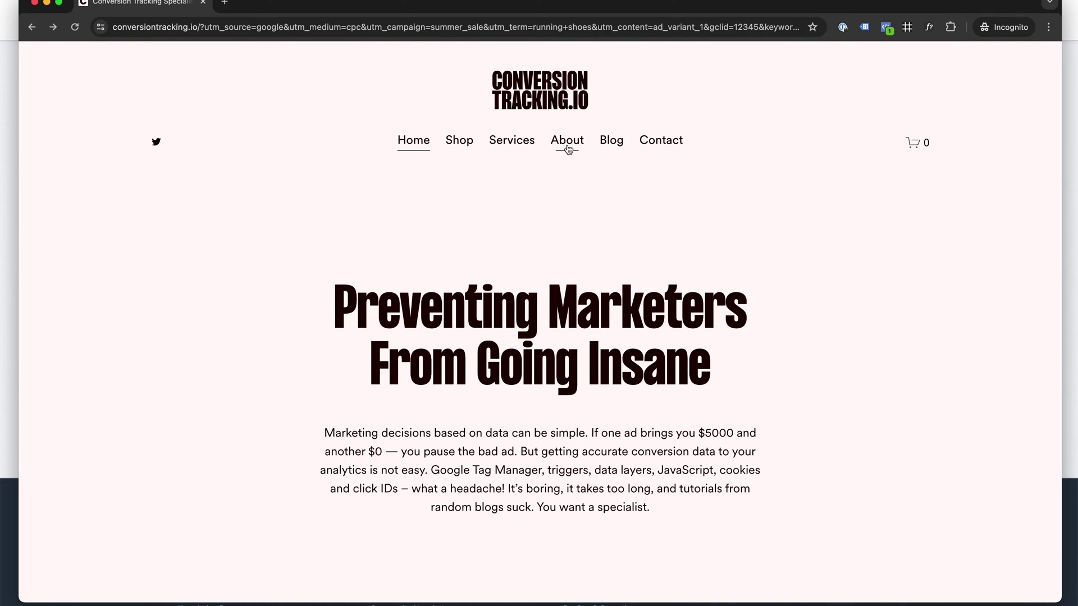
Step: Go to the About page and recheck the saved campaign values in Local Storage
click(567, 140)
click(950, 27)
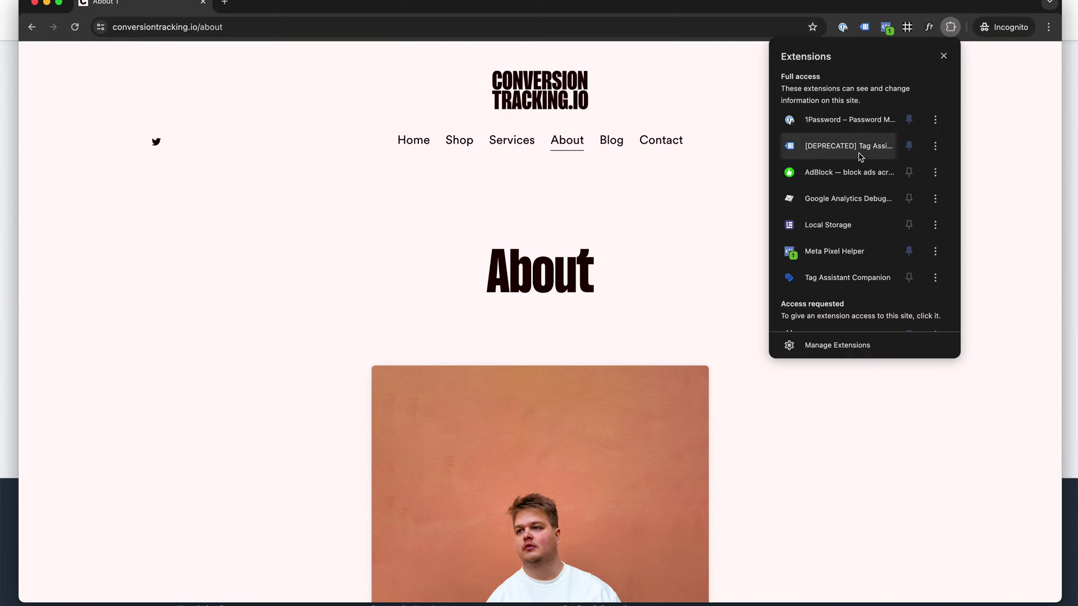
click(806, 224)
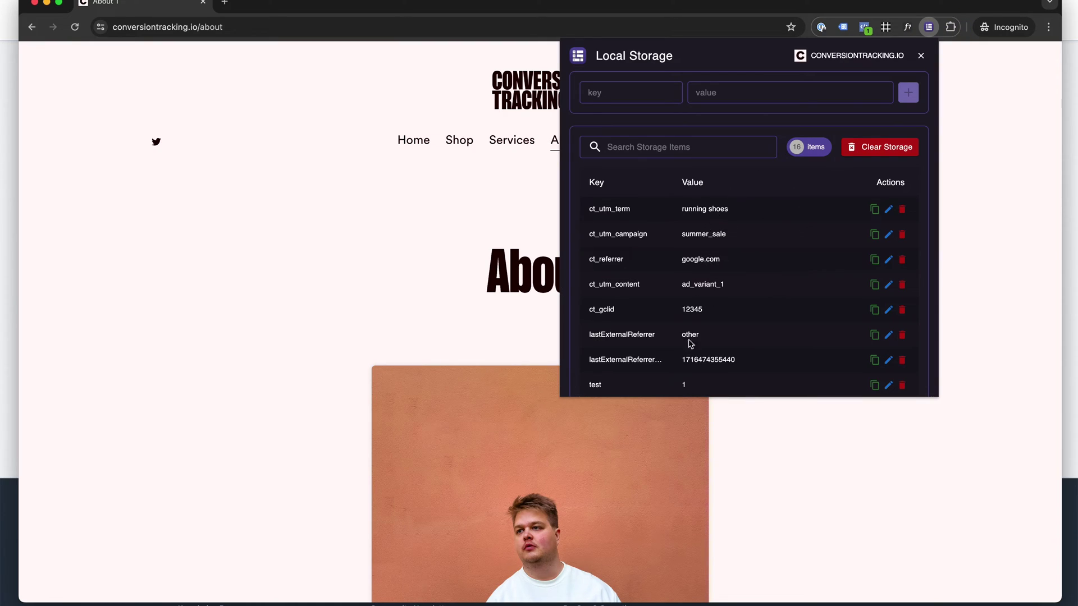
click(537, 236)
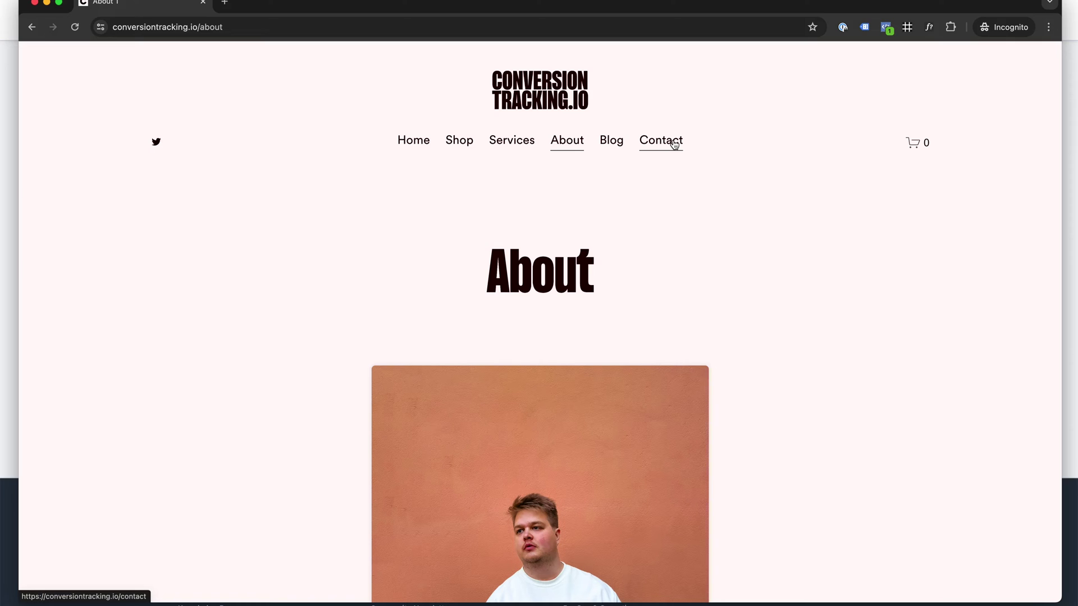
Step: On the Contact page, enter an email, choose 'Something else', and submit 'Hey I wanna hire you'
click(674, 144)
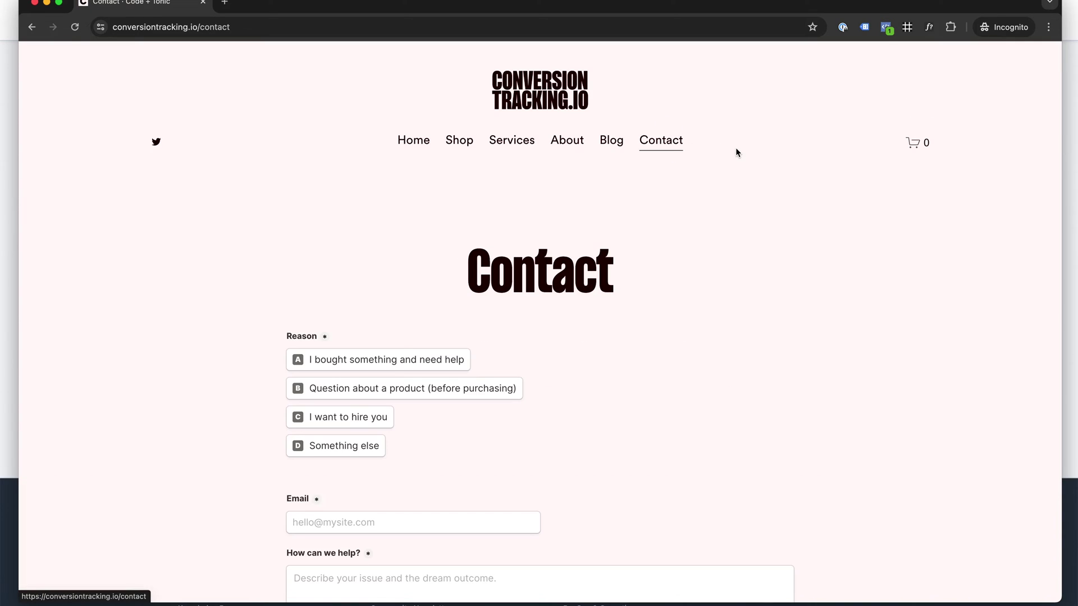
scroll(737, 149, down, 2)
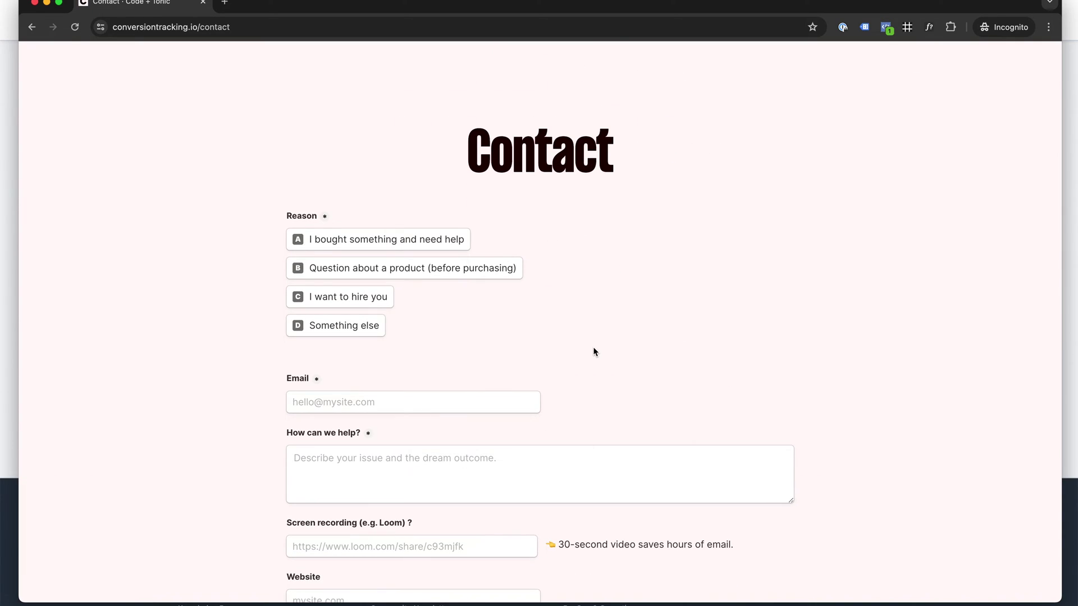
scroll(593, 353, down, 1)
scroll(594, 352, down, 2)
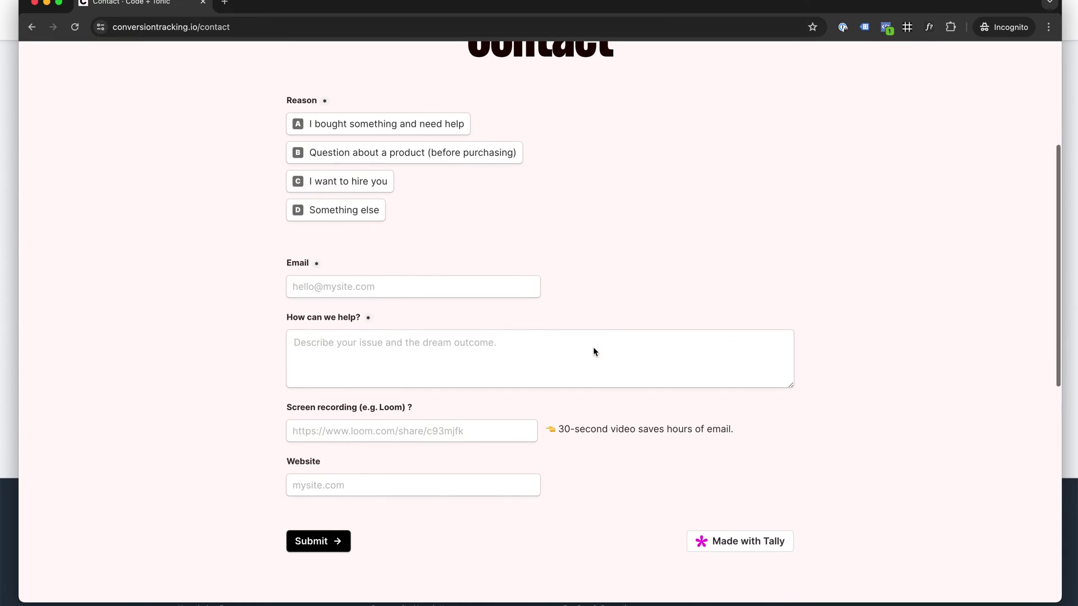
click(464, 278)
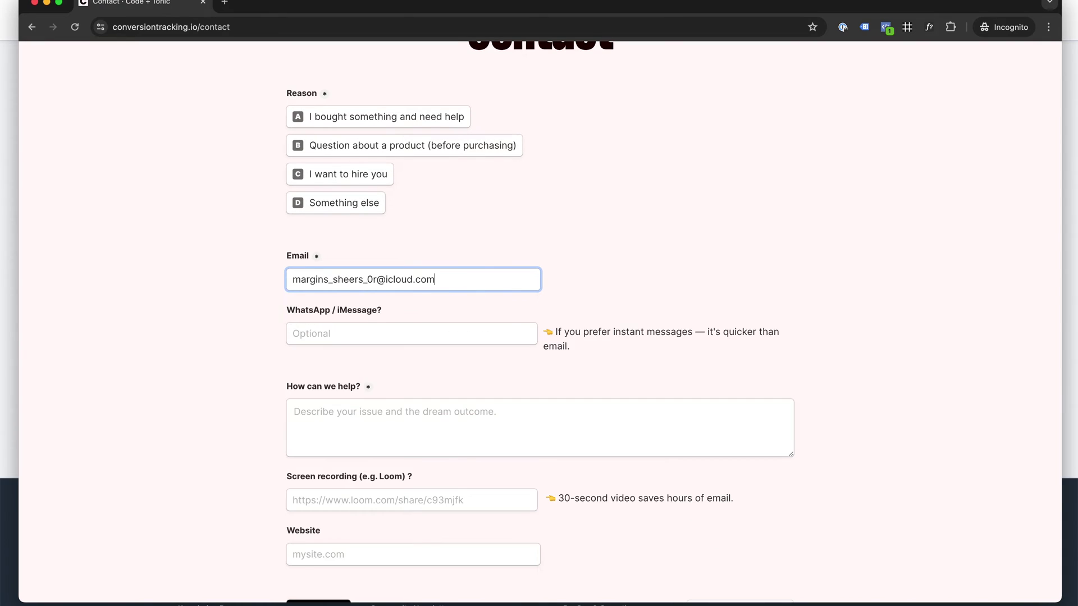
key(Tab)
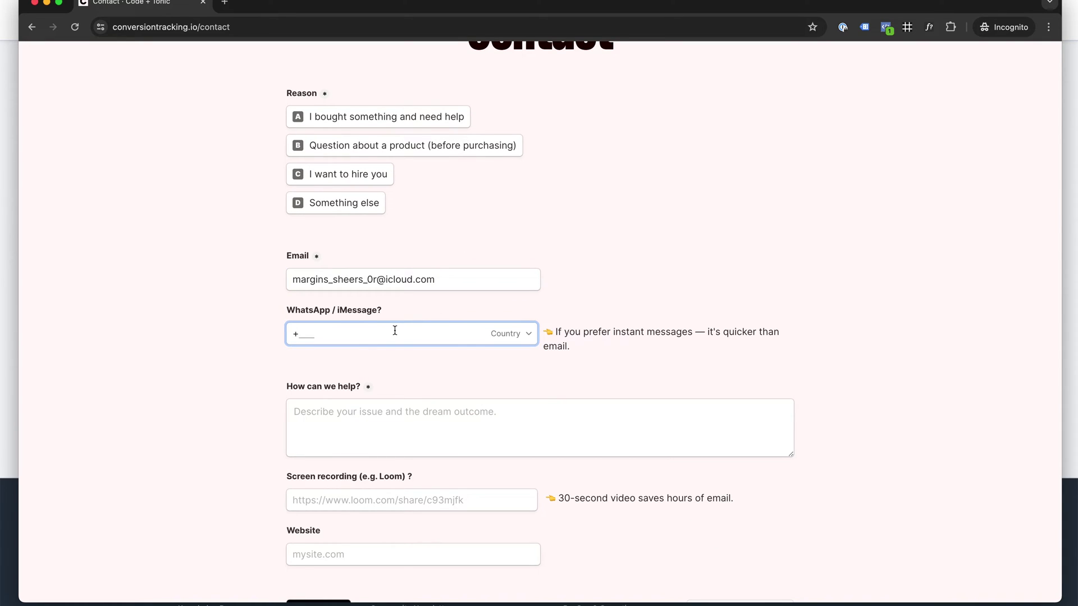
click(354, 204)
text(H)
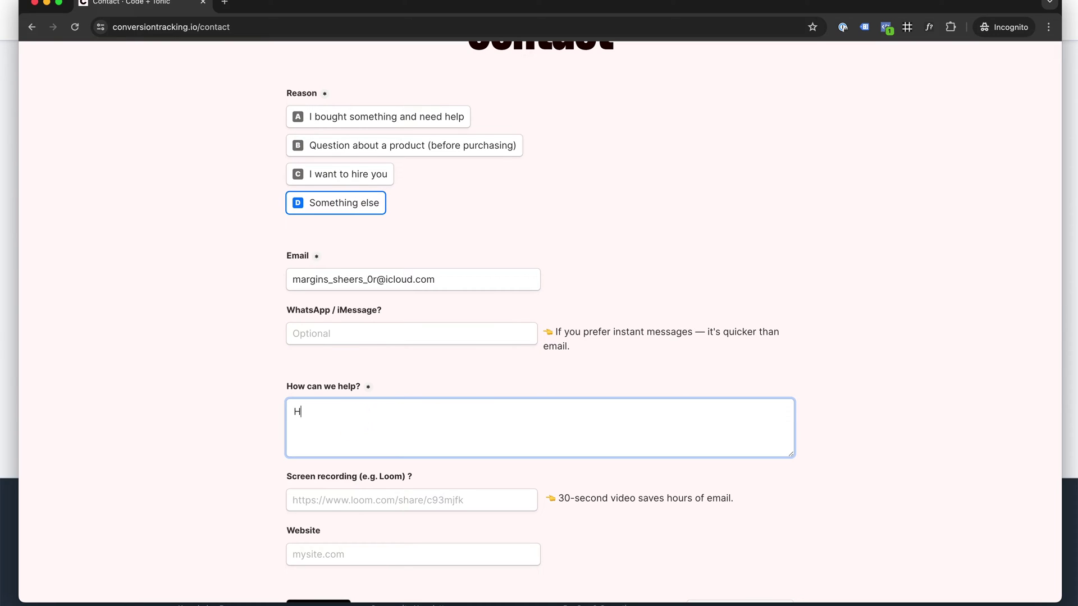
text(ey I wanna hire you)
scroll(419, 331, down, 1)
scroll(418, 331, down, 3)
click(319, 409)
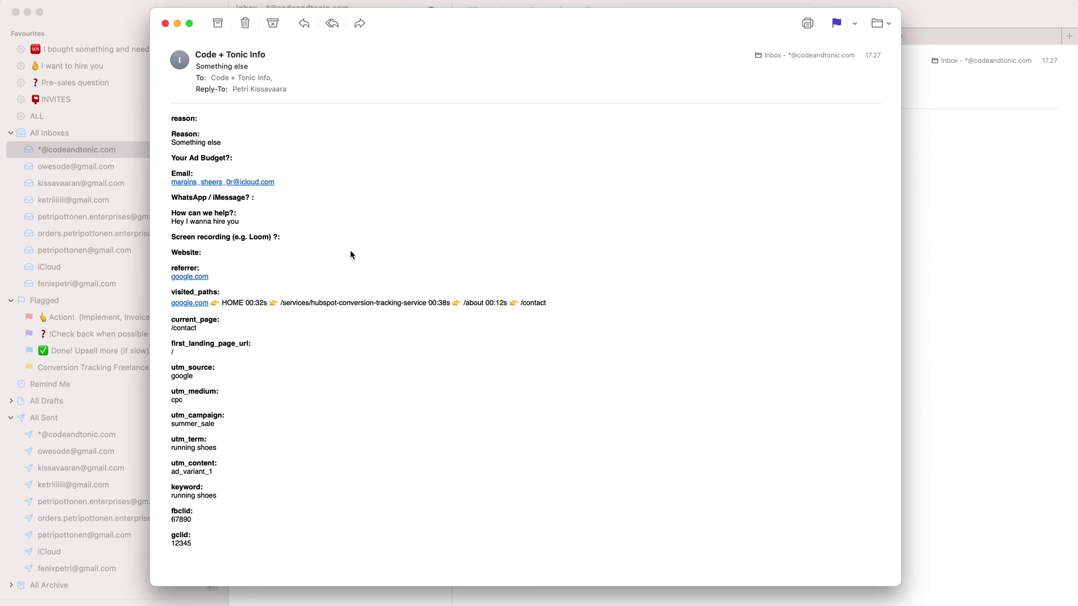
Step: Highlight the submitted email, the message 'Hey I wanna hire you' and referrer google.com
drag(411, 31, 419, 30)
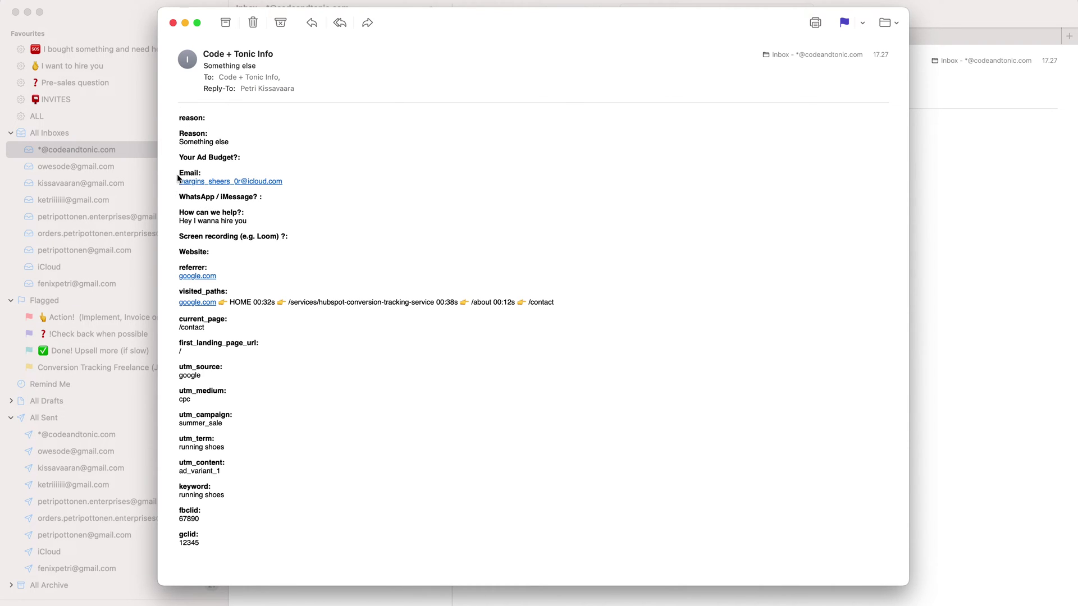
drag(179, 176, 289, 186)
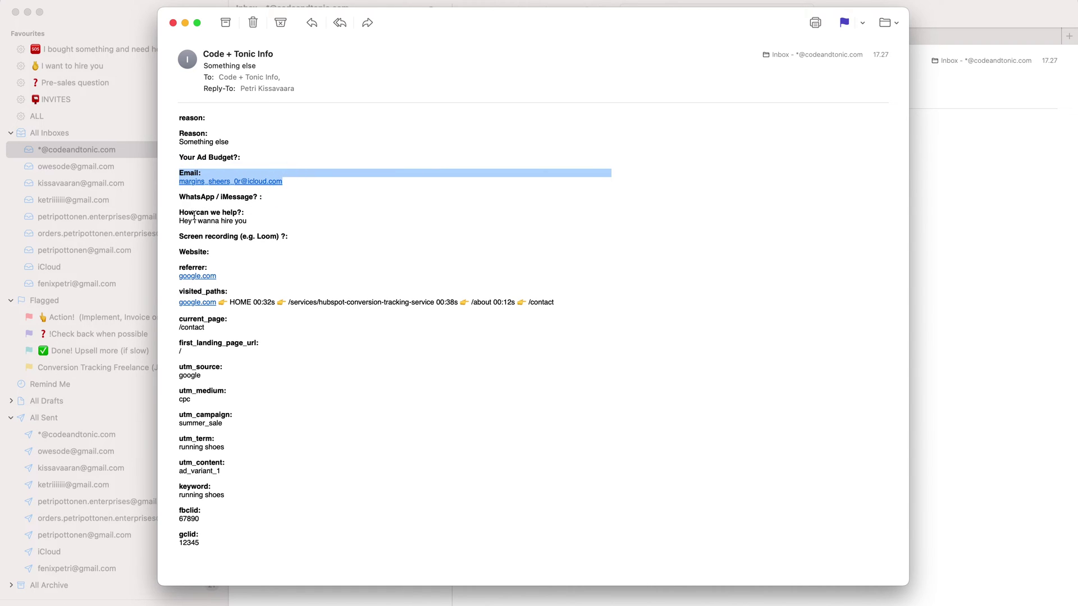
click(206, 221)
triple_click(206, 222)
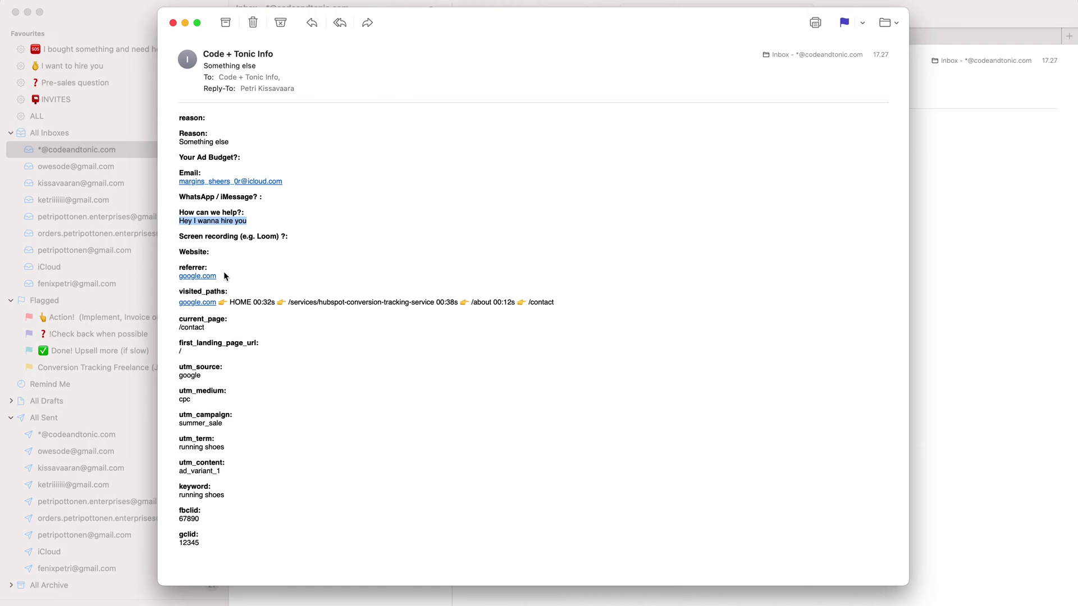
drag(221, 275, 177, 276)
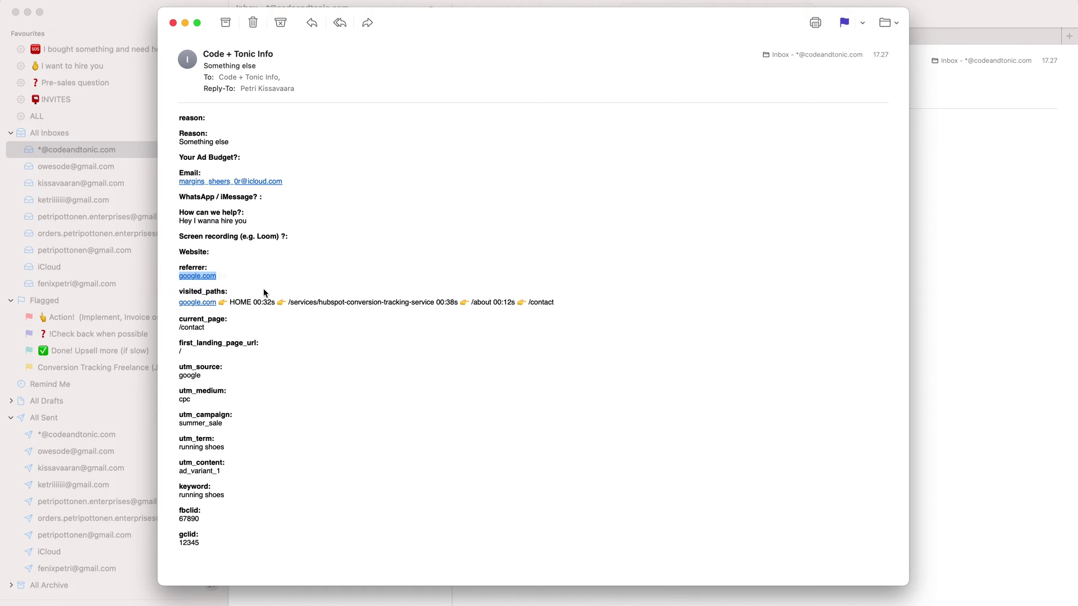
click(311, 328)
Step: Highlight the visited_paths list through /contact and the first_landing_page_url entry
drag(179, 291, 273, 305)
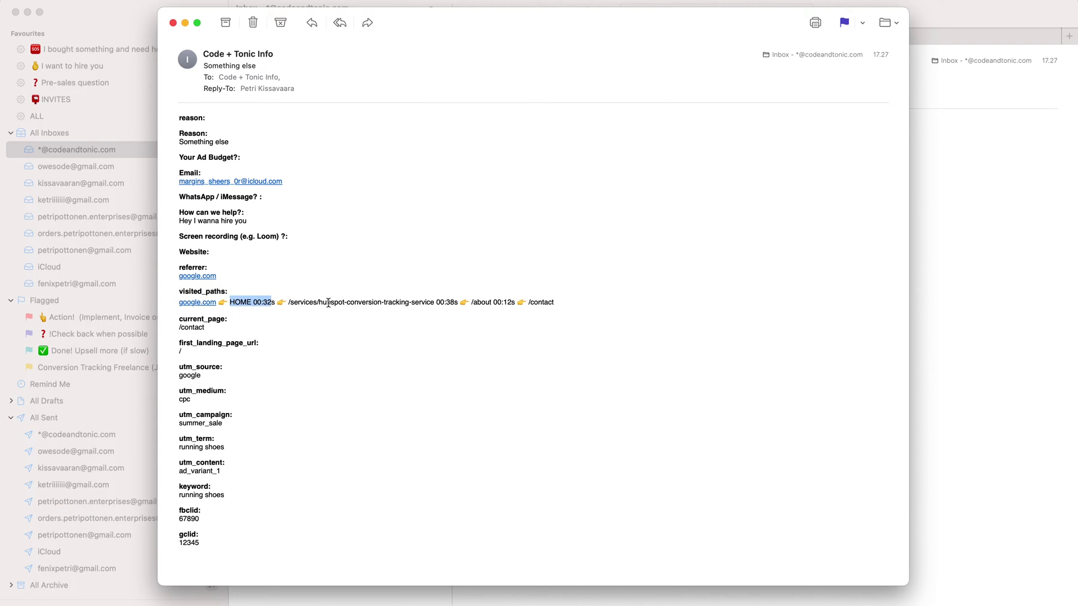
drag(318, 303, 429, 308)
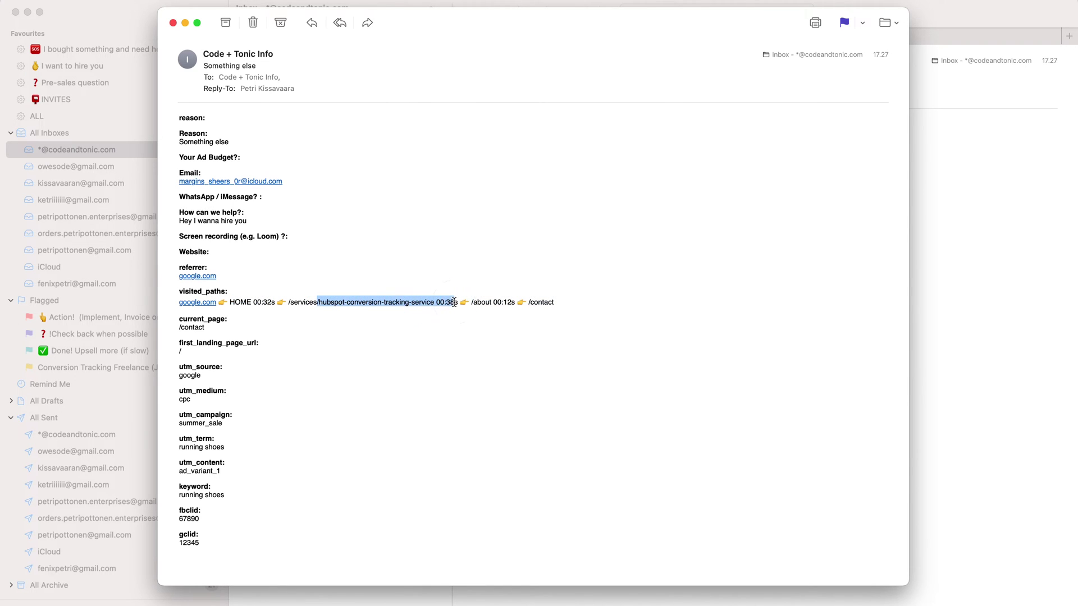
click(447, 301)
drag(485, 301, 552, 304)
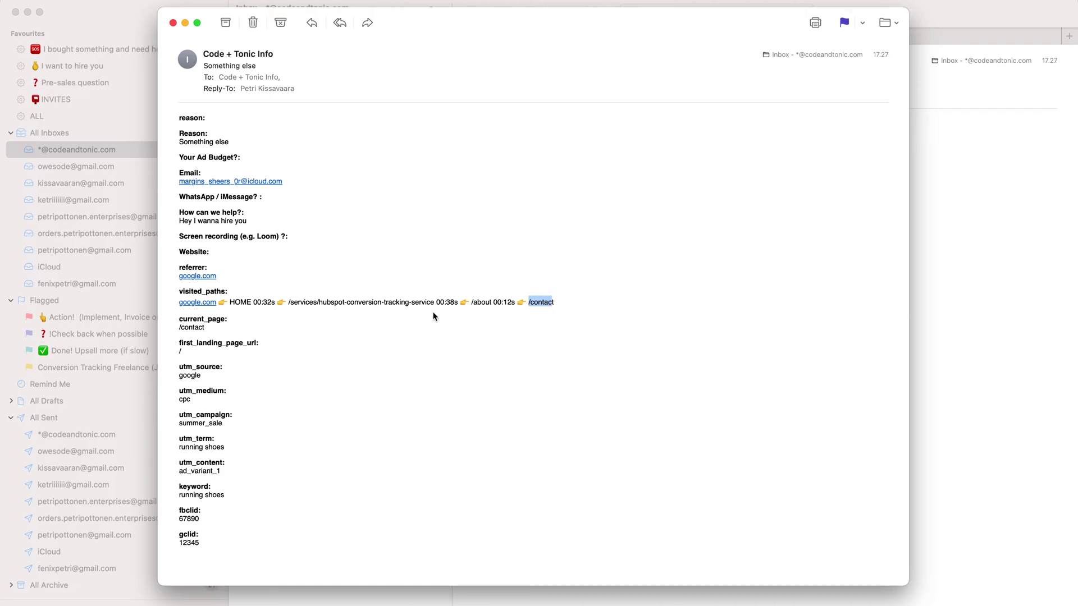
drag(176, 341, 211, 356)
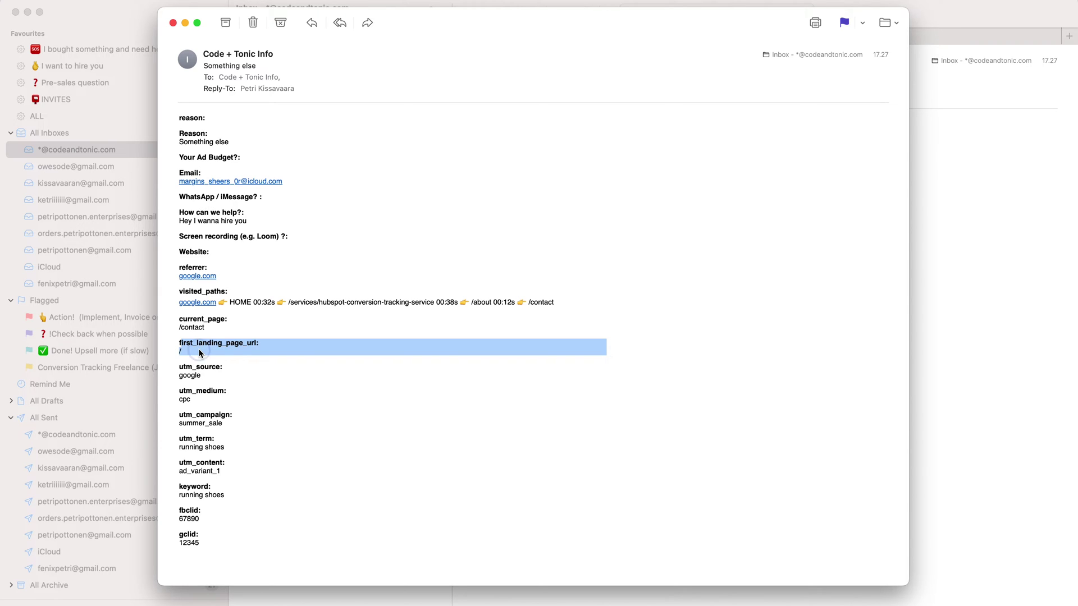
click(199, 353)
drag(179, 341, 194, 351)
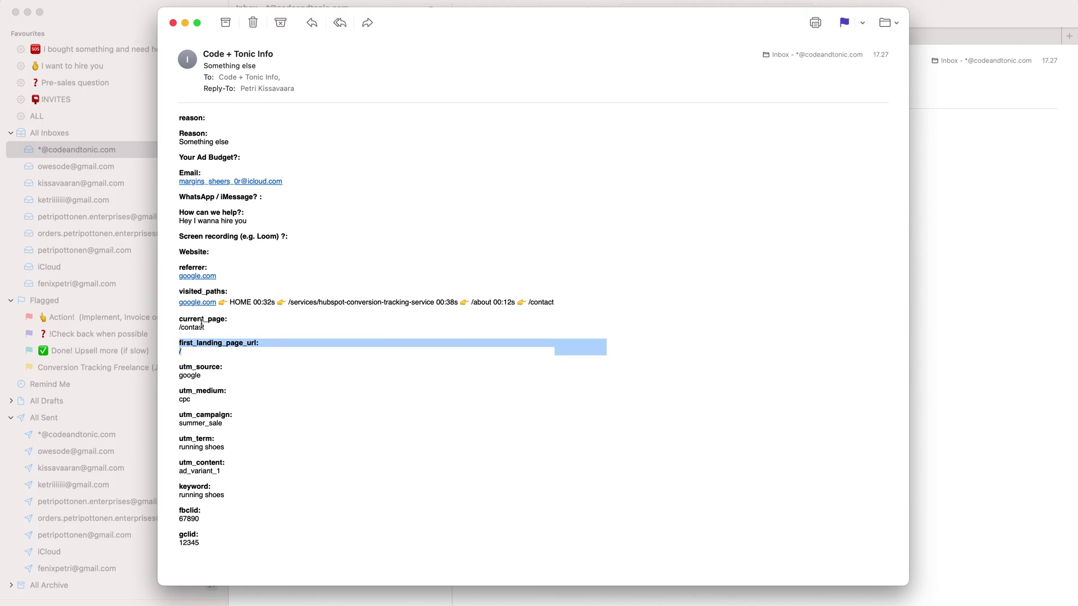
Step: Highlight referrer google.com, current_page /contact, the utm values, fbclid 67890 and gclid 12345
triple_click(233, 281)
triple_click(192, 325)
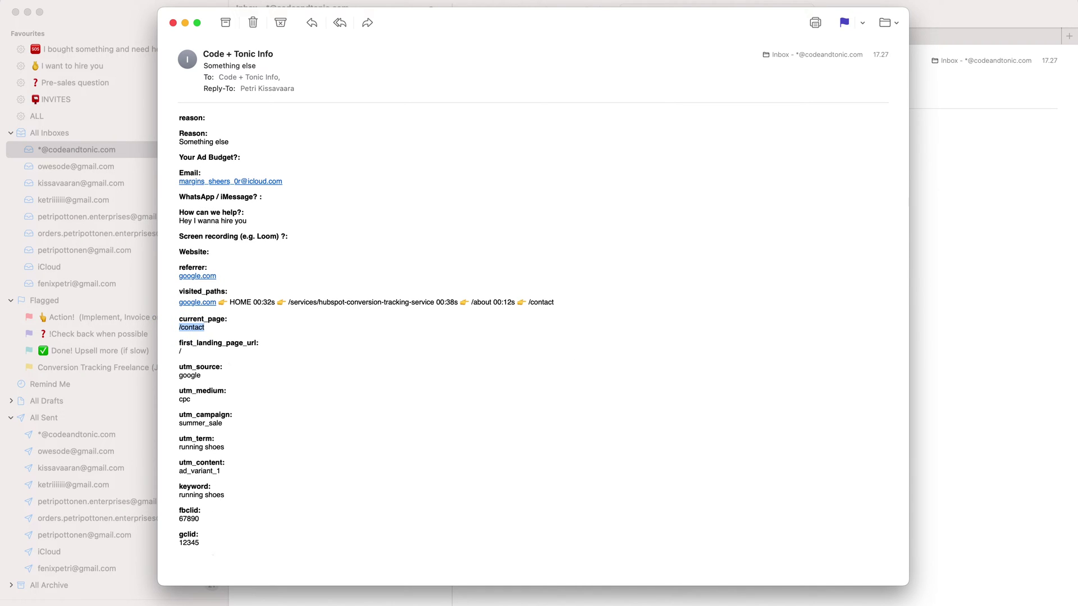
drag(180, 366, 220, 471)
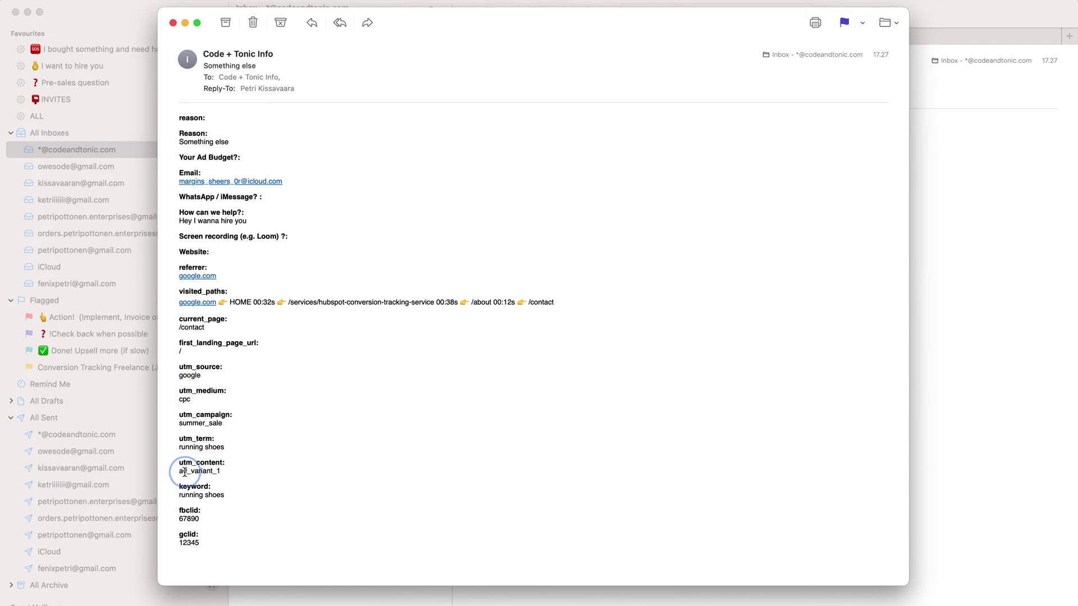
double_click(182, 543)
click(179, 520)
drag(180, 520, 212, 518)
drag(220, 543, 179, 505)
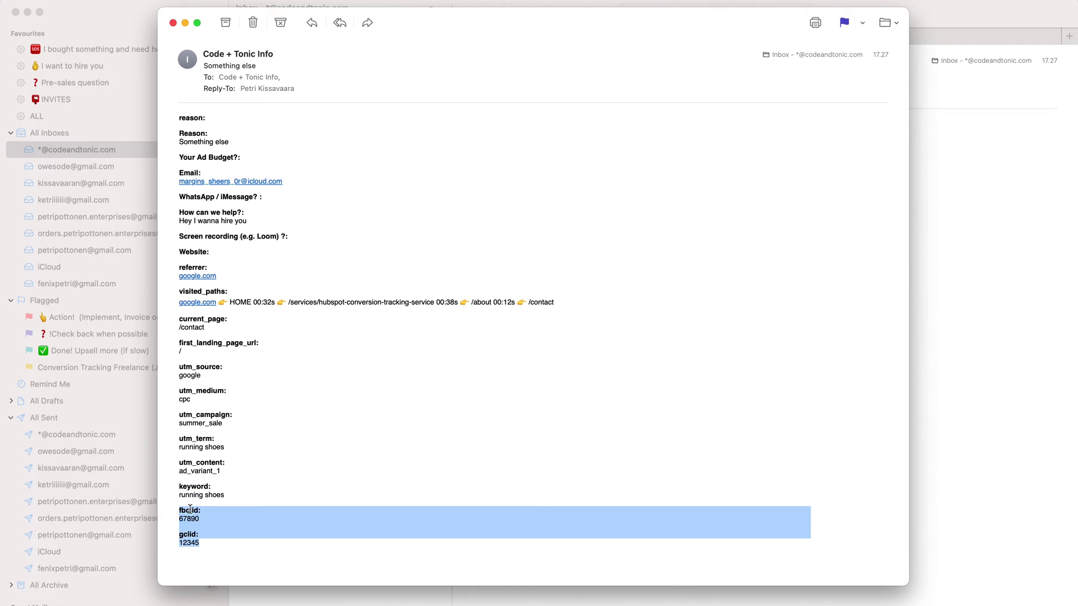
click(192, 514)
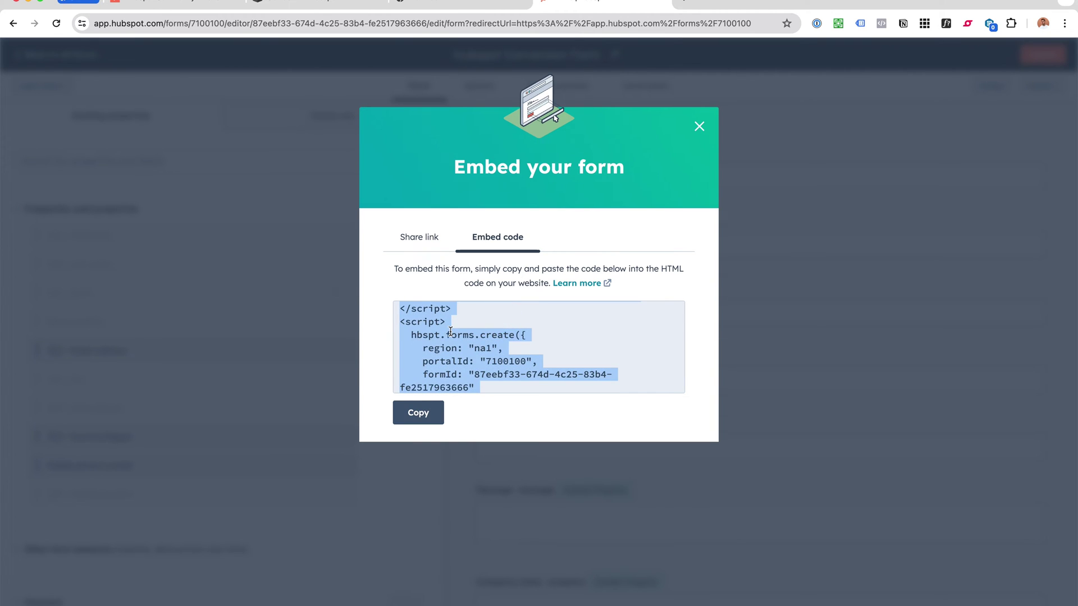
scroll(469, 338, down, 2)
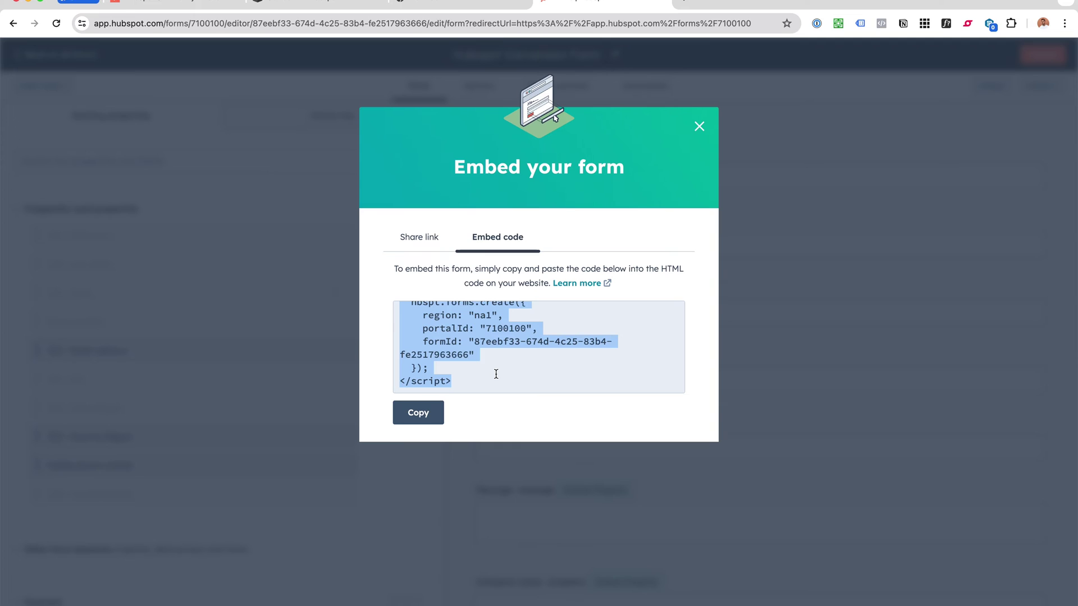
Step: Close the 'Embed your form' dialog with its X button
click(699, 126)
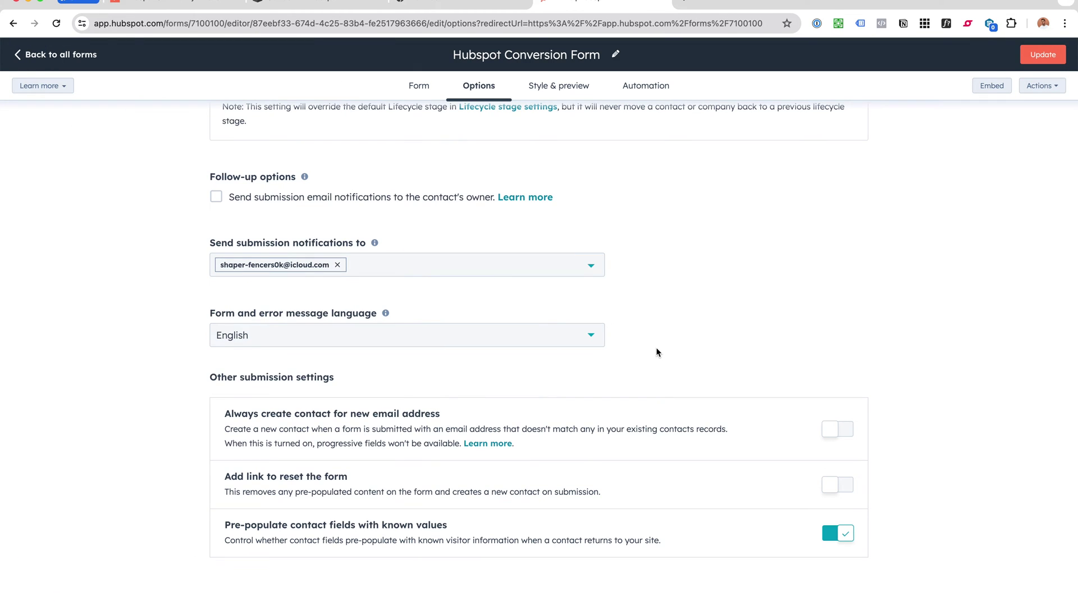
scroll(657, 353, up, 1)
scroll(657, 352, up, 1)
scroll(657, 352, up, 2)
scroll(657, 352, up, 1)
scroll(657, 352, down, 2)
scroll(656, 363, down, 3)
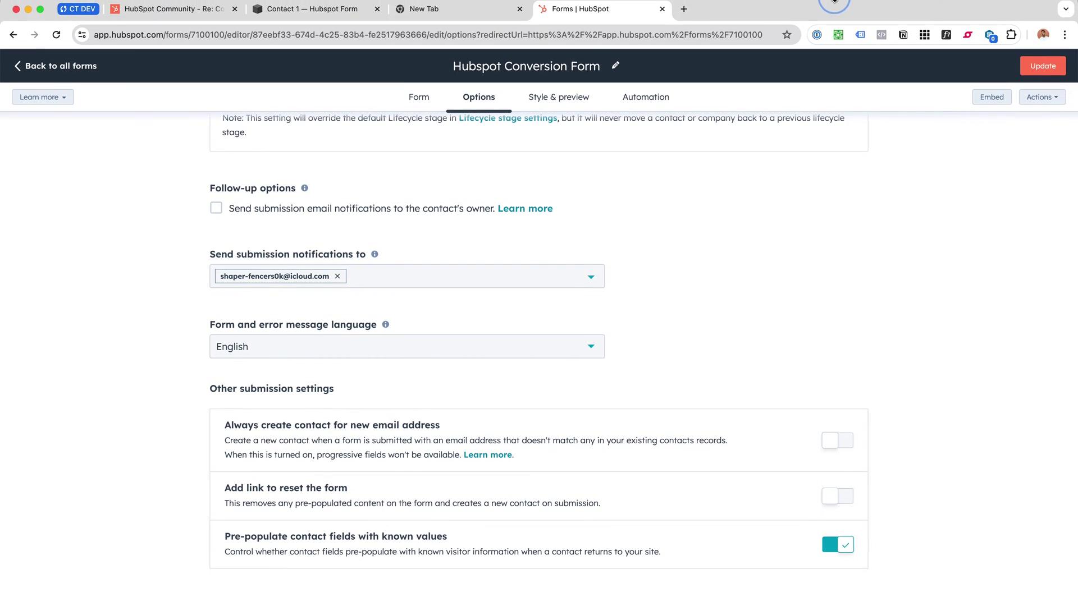
scroll(802, 425, down, 1)
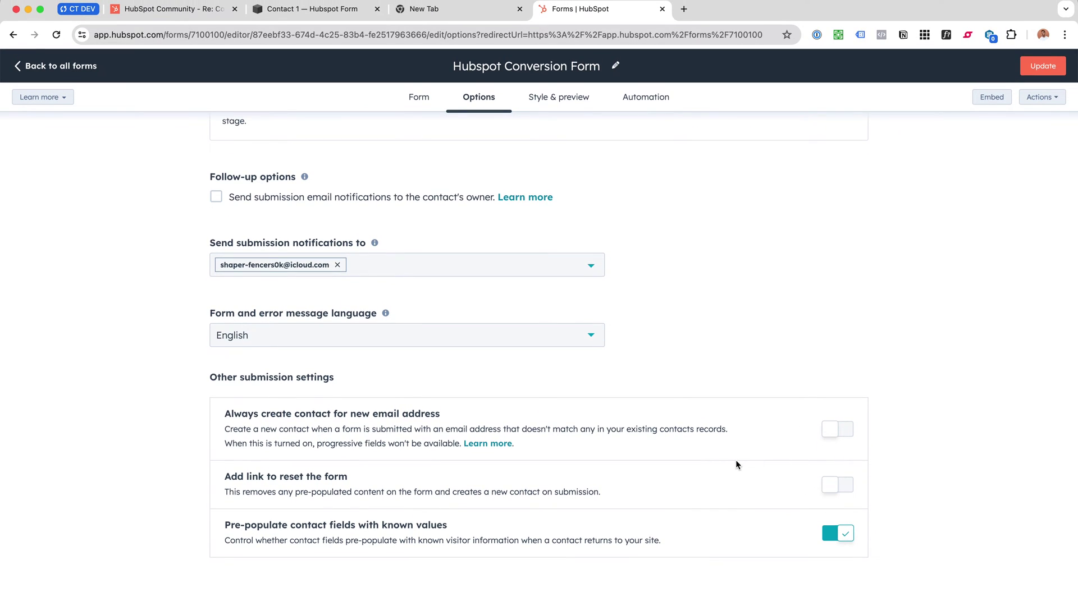
scroll(631, 485, up, 1)
scroll(632, 484, up, 5)
scroll(632, 484, up, 2)
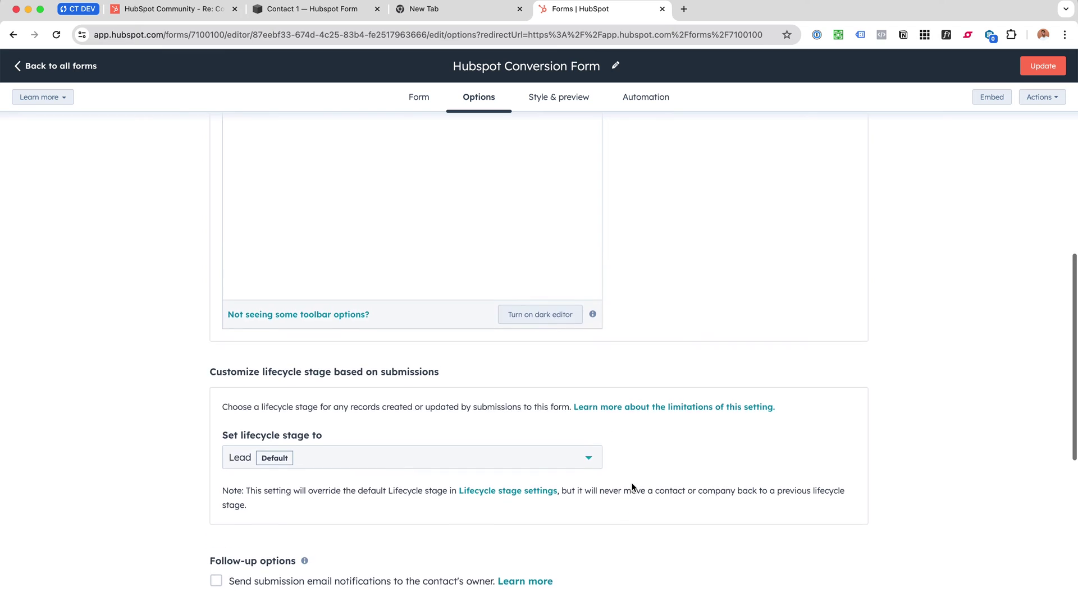
scroll(632, 484, up, 5)
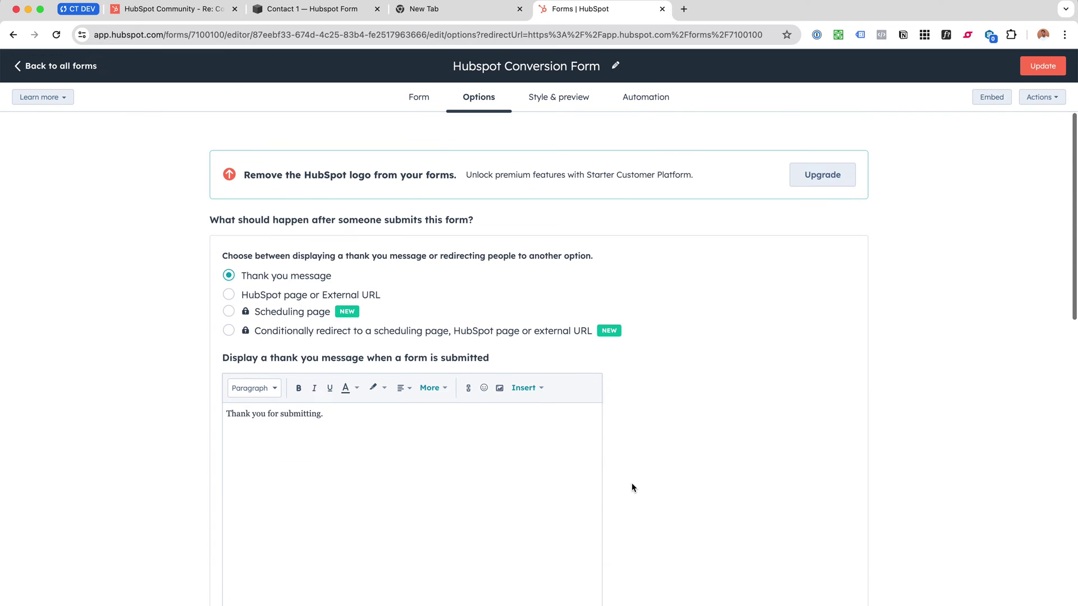
Step: Try the locked raw HTML form toggle under Style & preview, then bring up the Embed code
click(589, 100)
scroll(180, 294, down, 2)
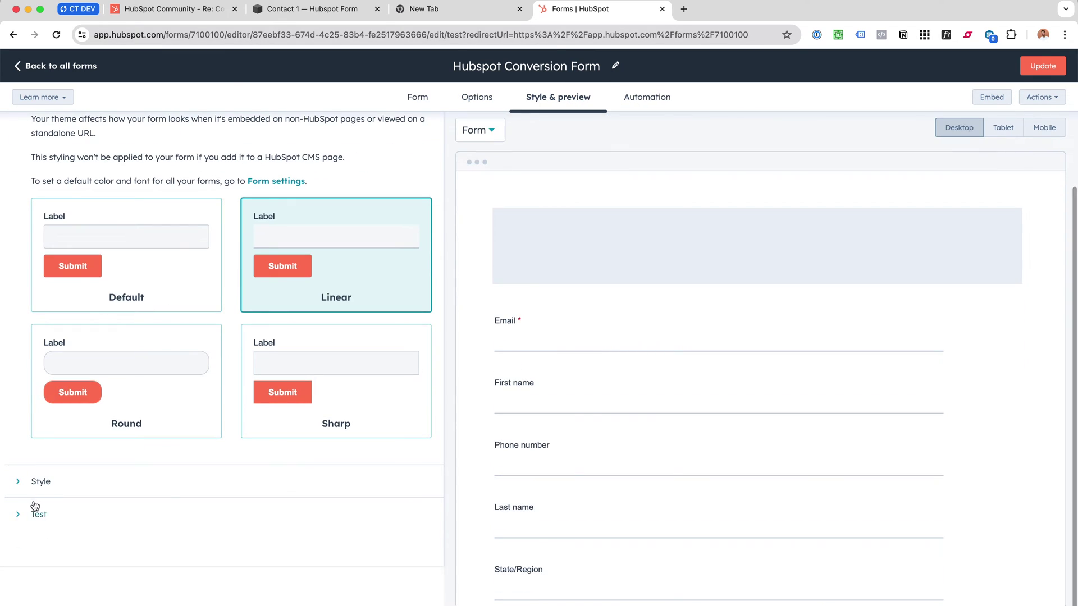
click(34, 481)
scroll(67, 434, down, 3)
scroll(68, 433, down, 3)
scroll(93, 405, down, 4)
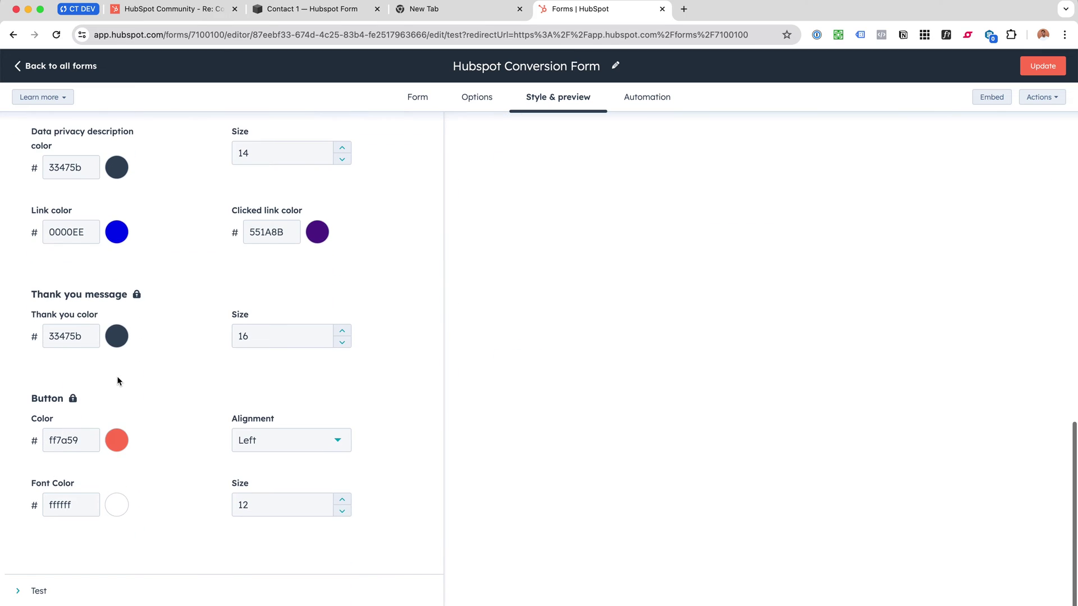
scroll(117, 381, down, 1)
scroll(33, 525, up, 12)
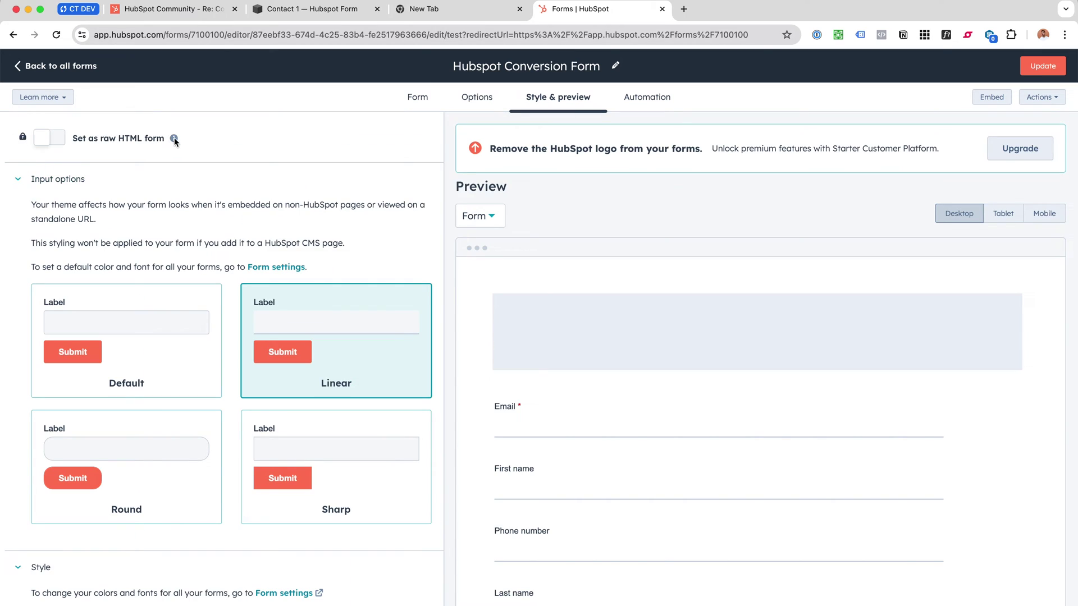
mouse_move(173, 139)
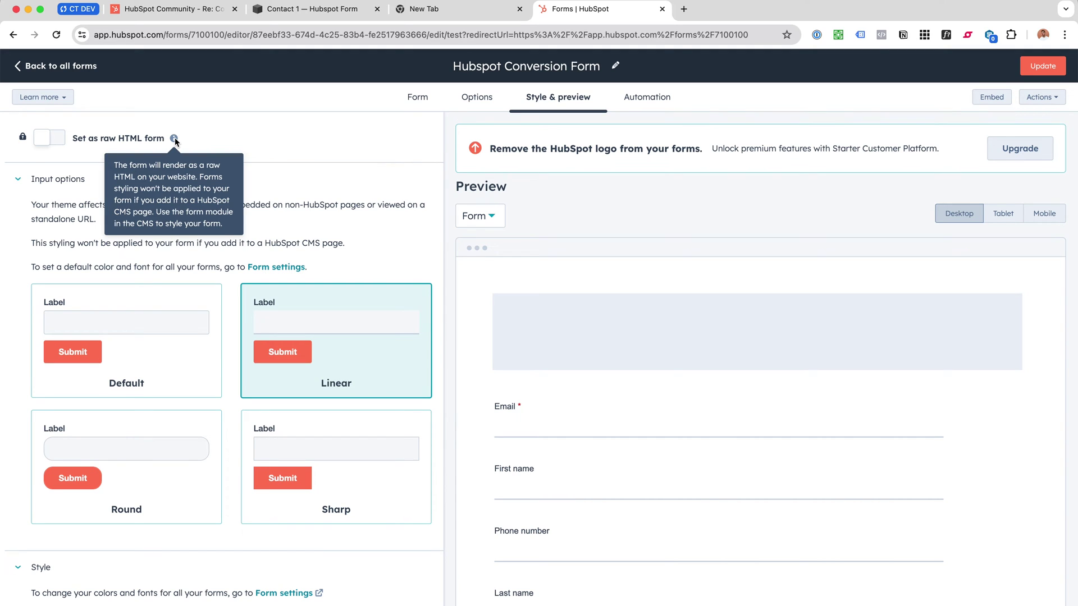
click(48, 140)
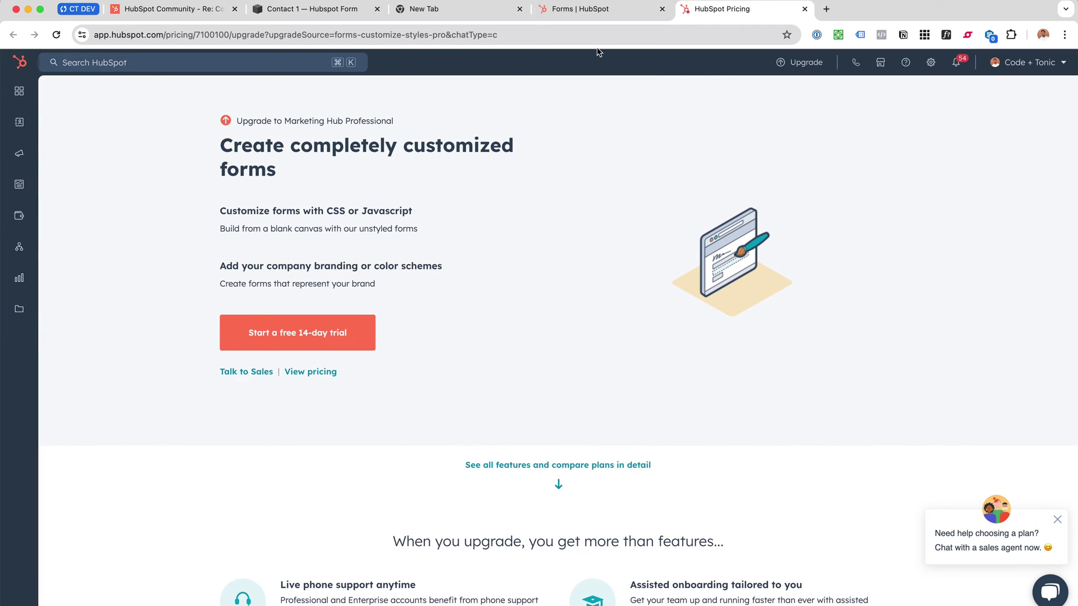
click(645, 10)
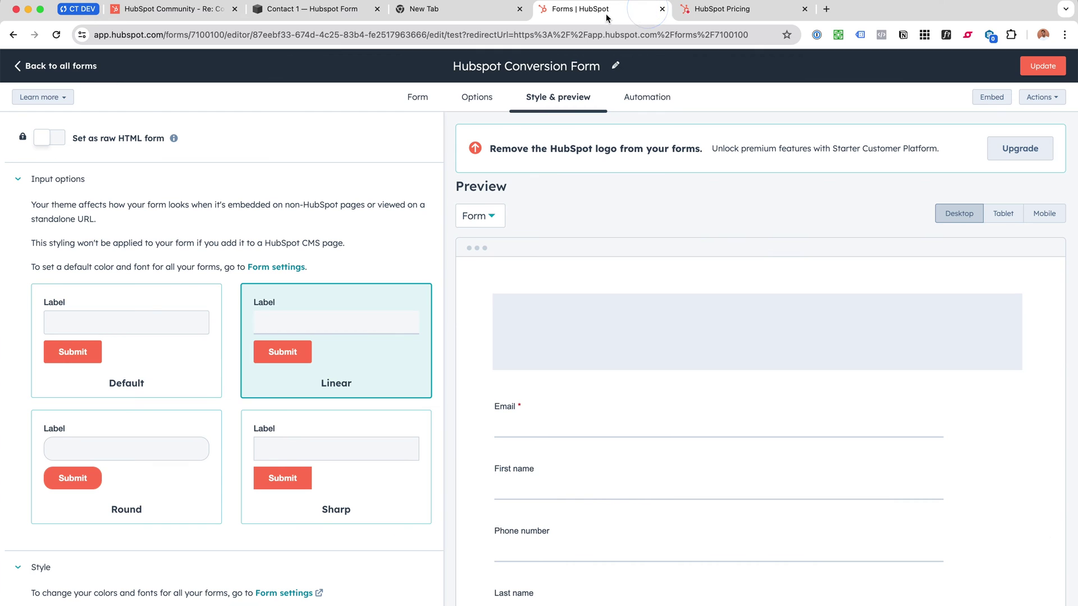
click(993, 97)
click(489, 250)
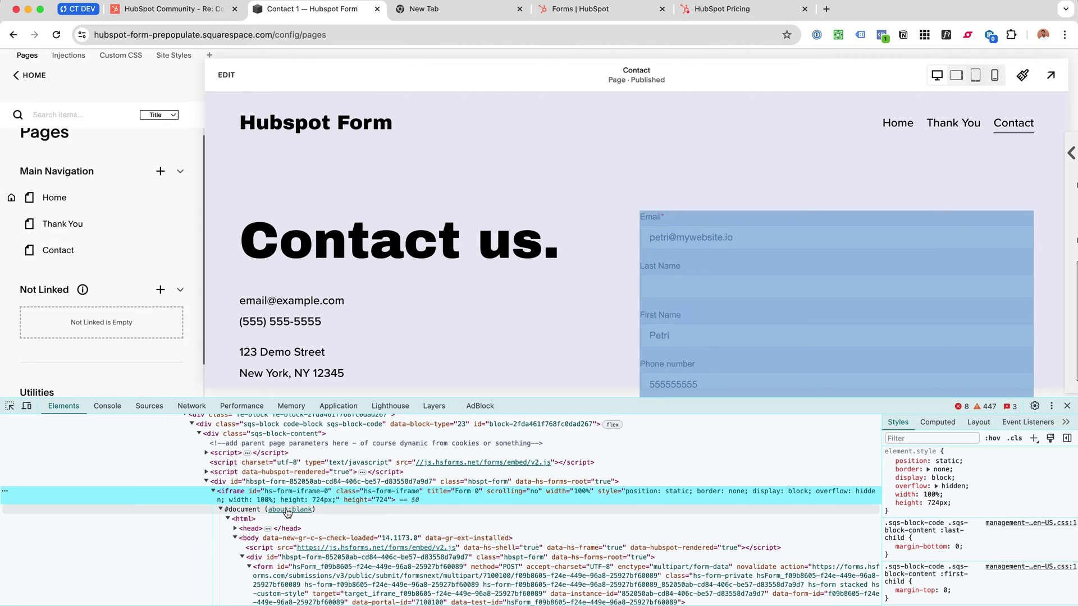
Step: Select the HubSpot embed code and close the embed dialog
click(558, 10)
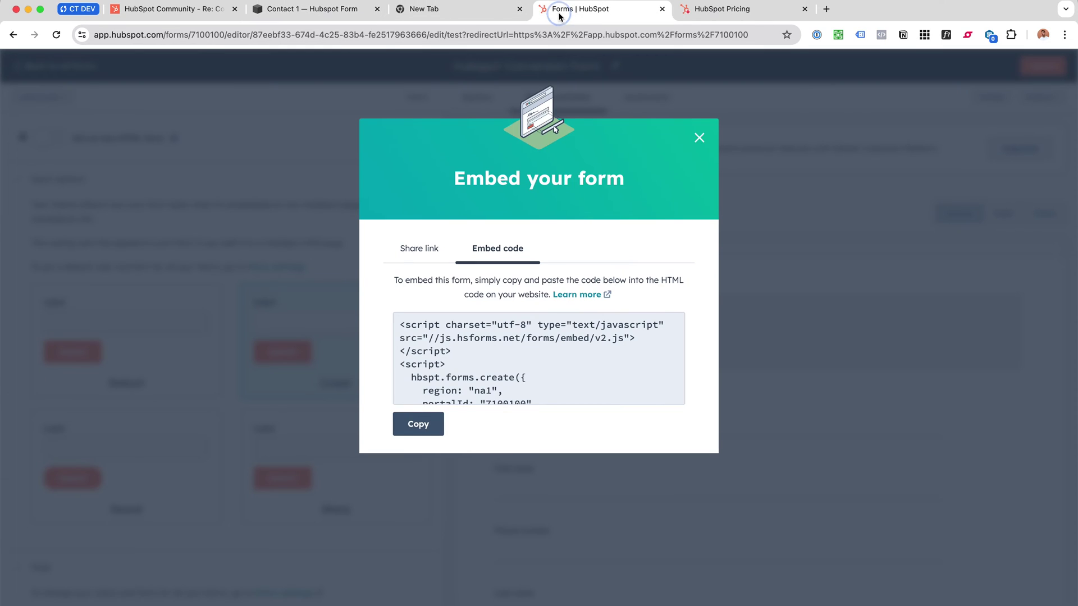
click(517, 333)
click(699, 137)
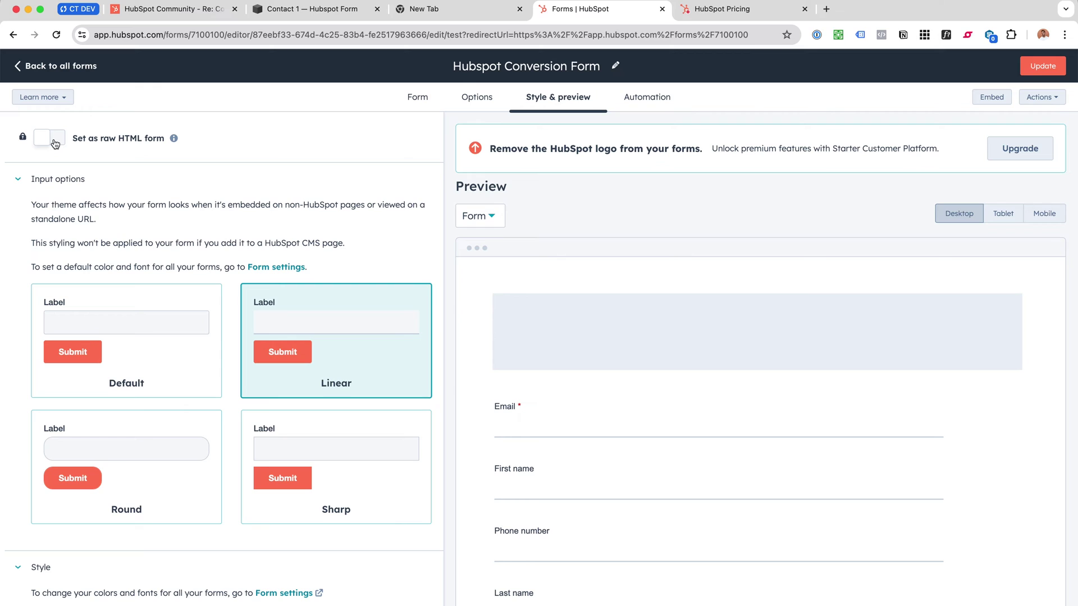
Step: In DevTools on the Squarespace page, relabel Last Name to 'gclid', then 'ad campaign'
key(super+3)
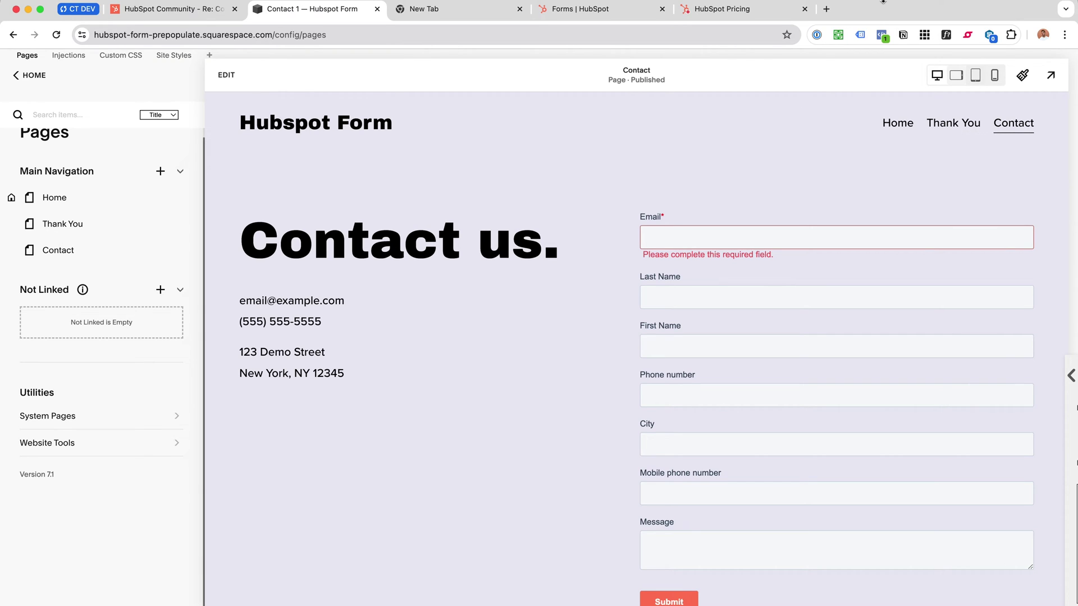
key(super+alt+c)
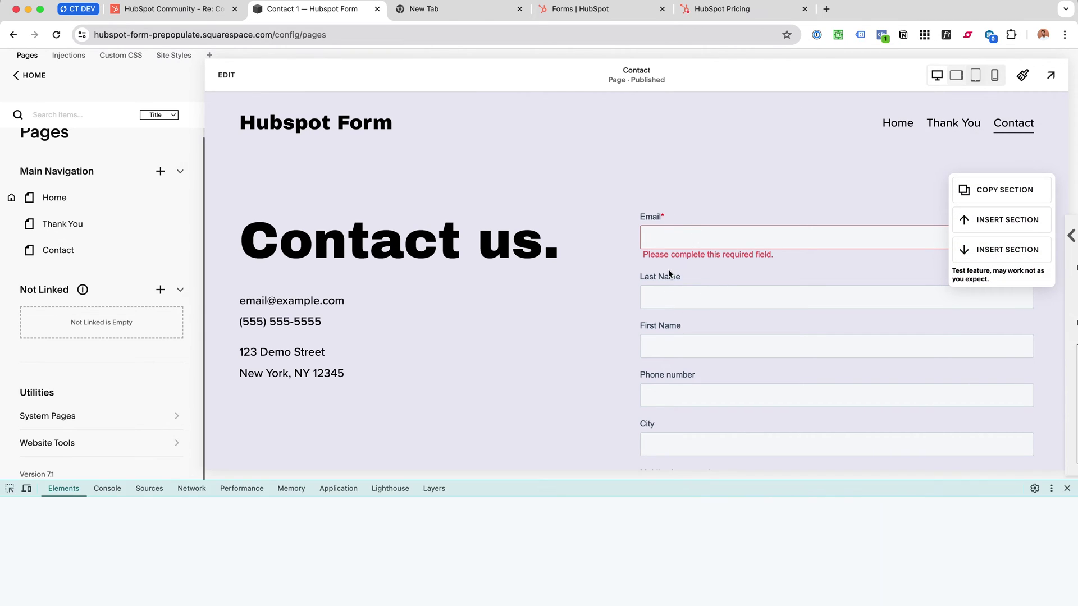
click(673, 278)
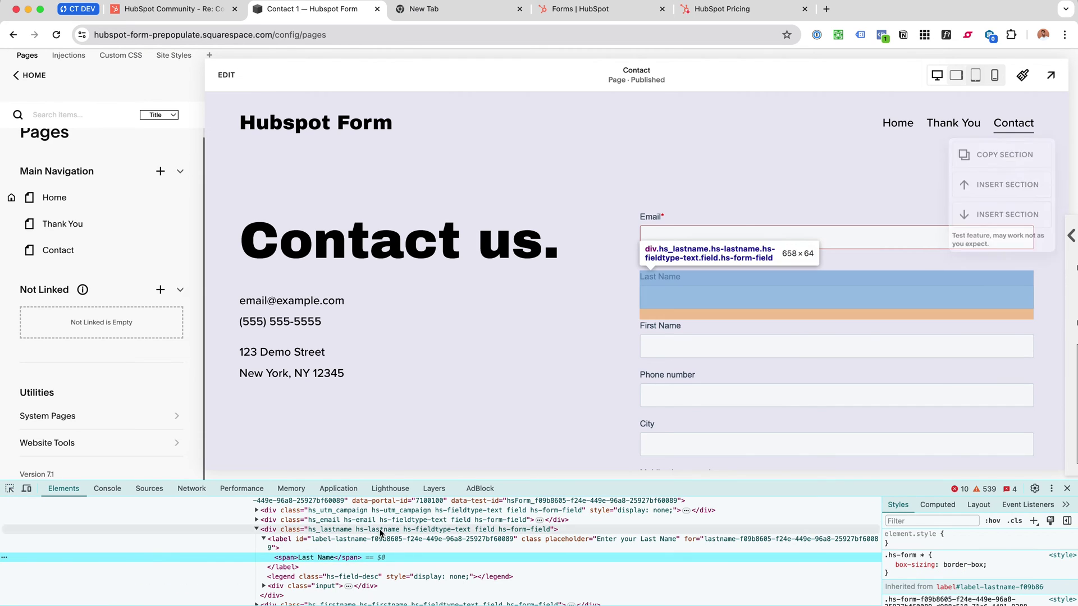
double_click(315, 558)
text(gclid)
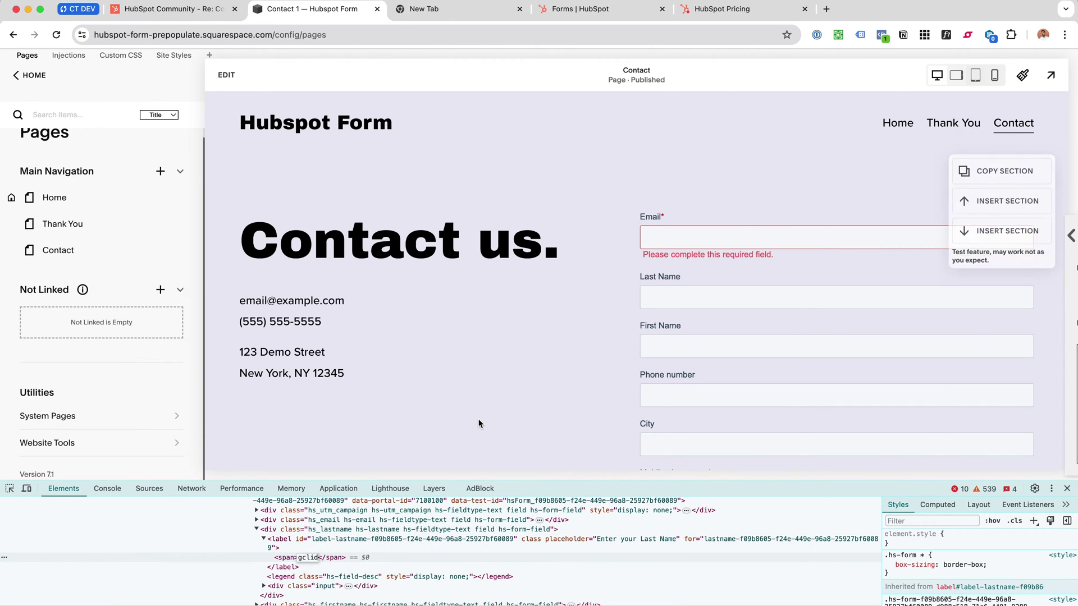
key(Return)
double_click(310, 557)
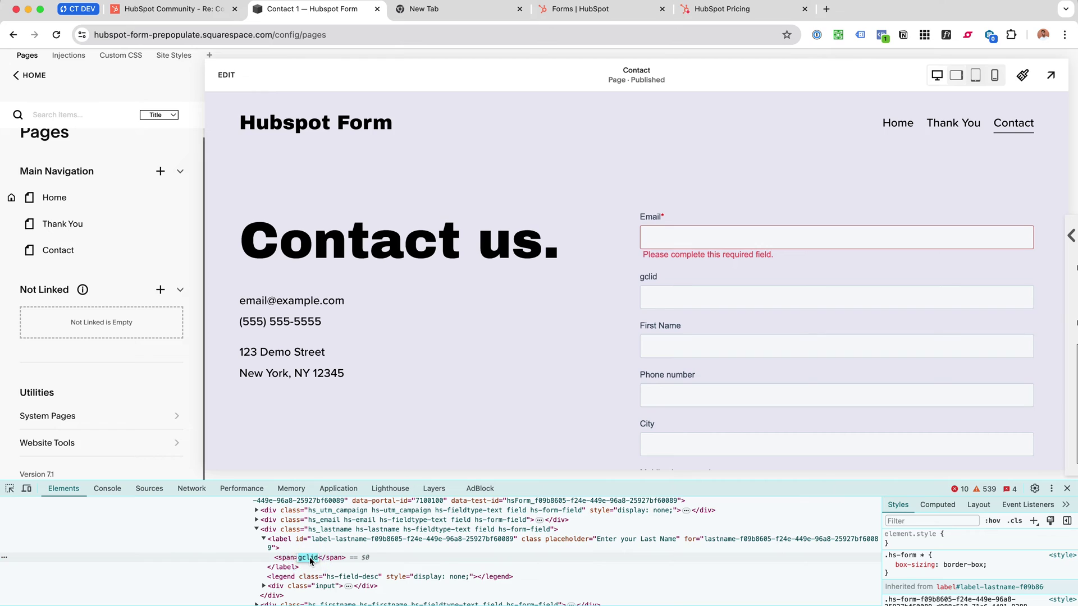
text(ad campaign)
key(Return)
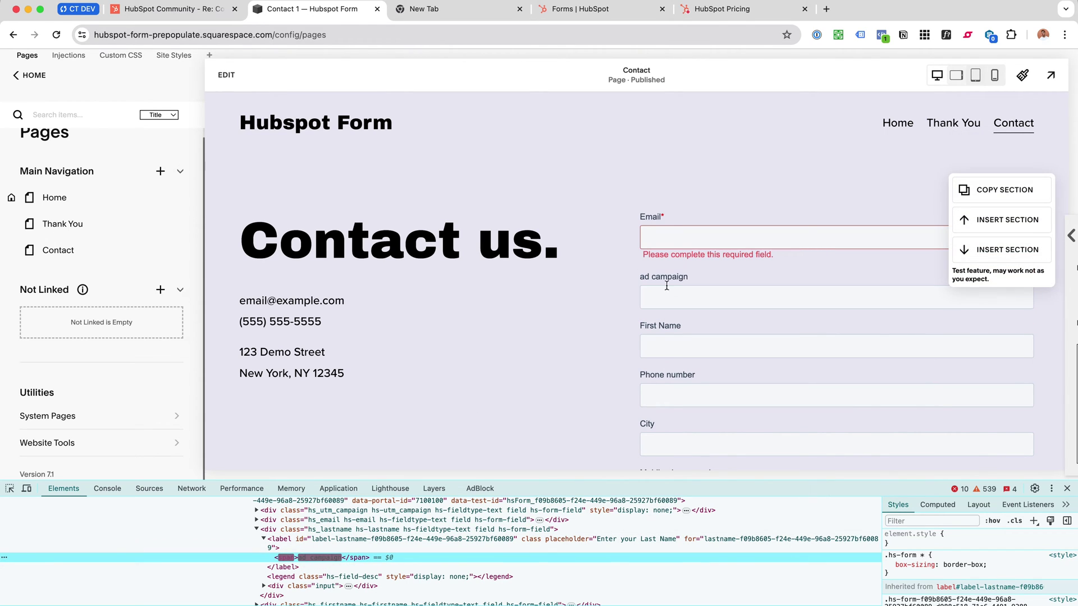
click(579, 9)
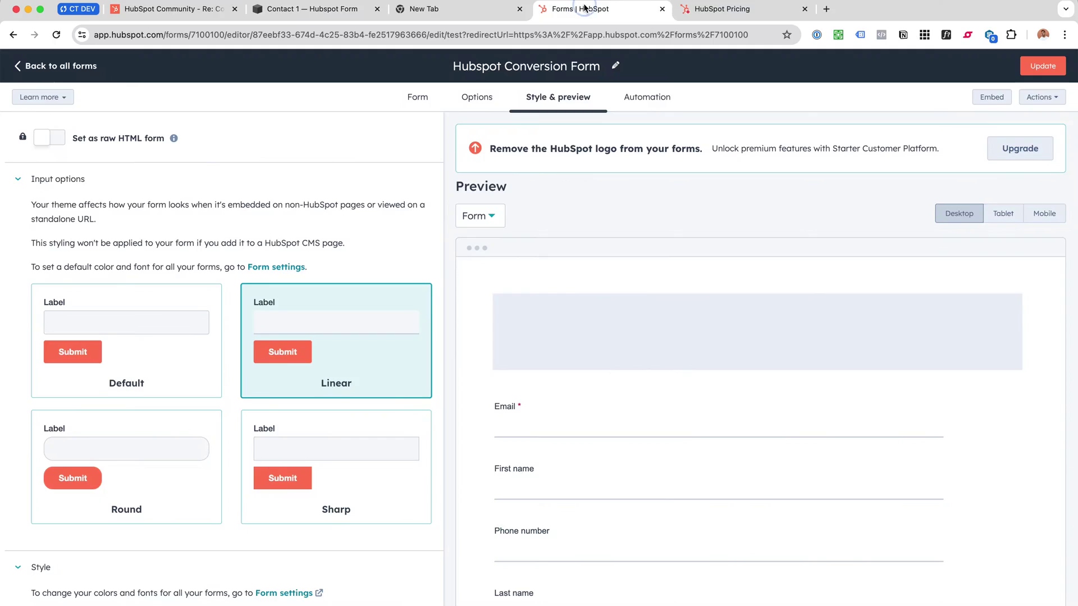
Step: Toggle the Country/Region field's 'Make this field hidden' on and back off, leaving it visible
click(417, 96)
scroll(134, 467, down, 2)
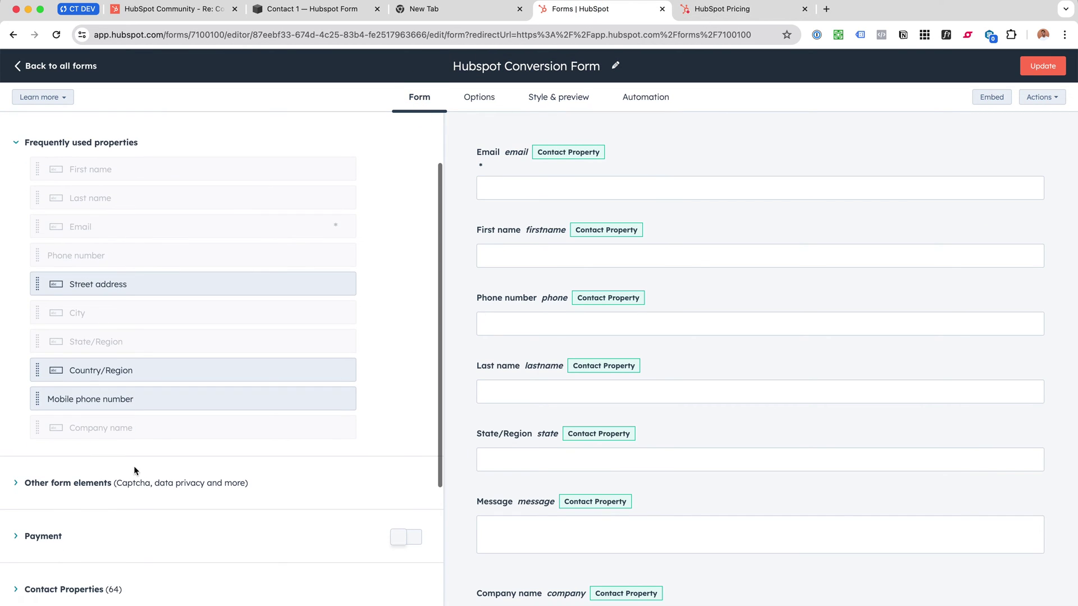
click(169, 378)
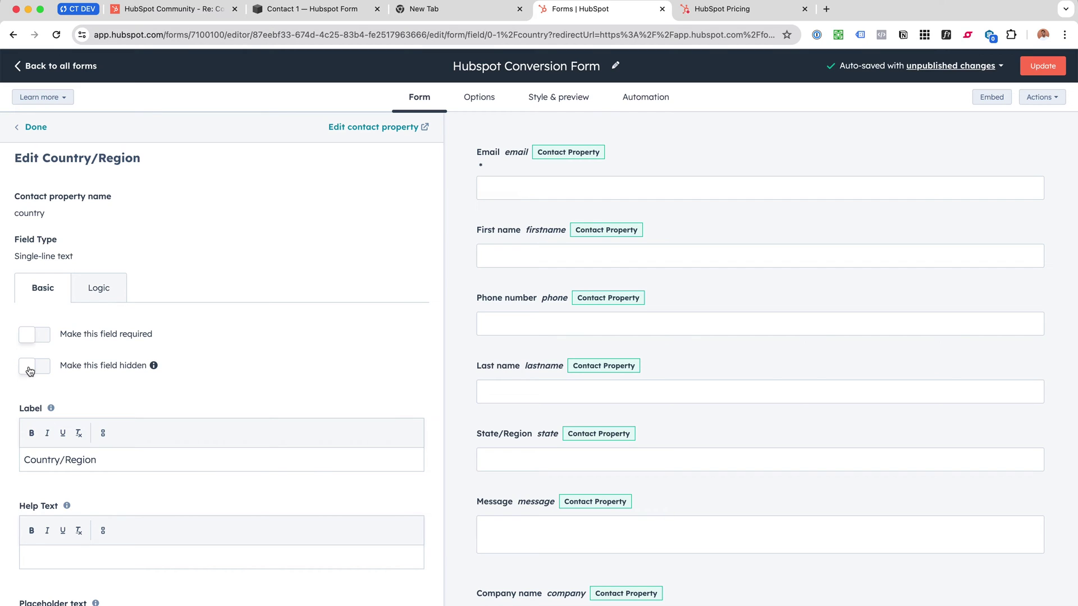
click(31, 371)
click(37, 370)
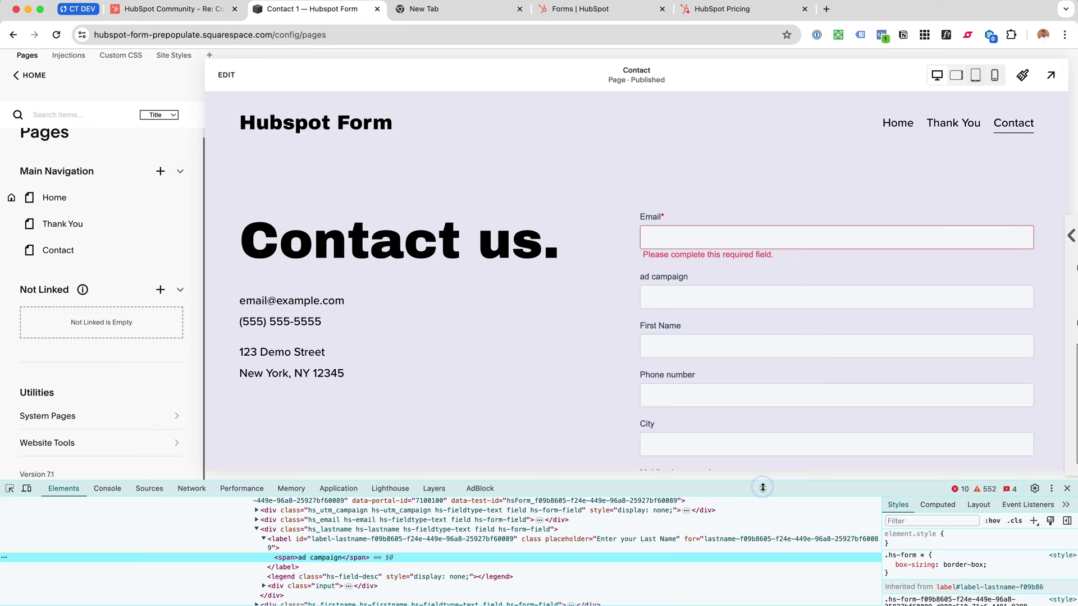
drag(762, 486, 762, 513)
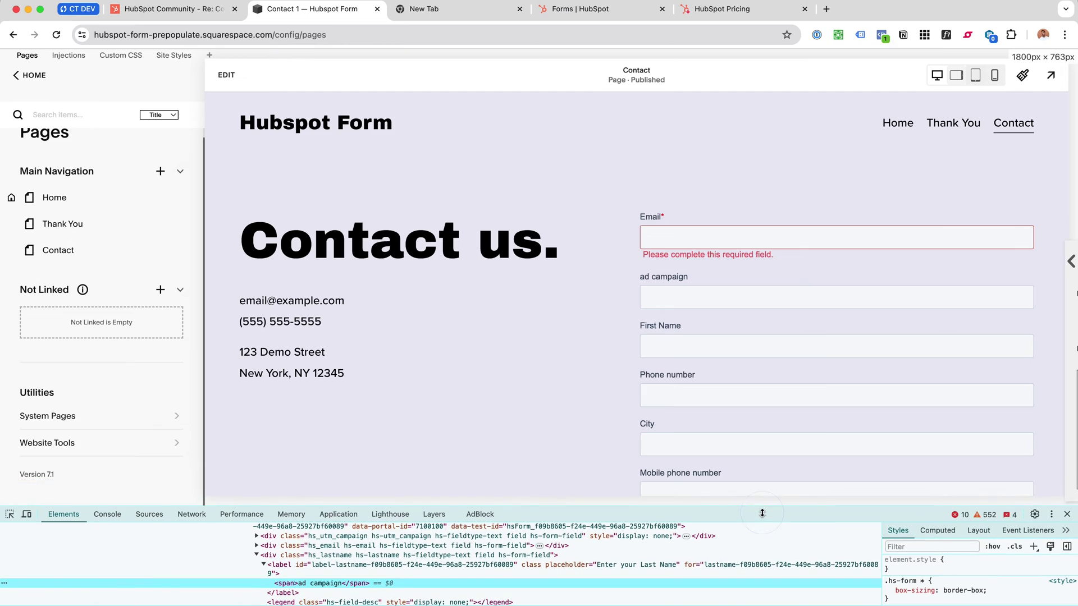
mouse_move(793, 434)
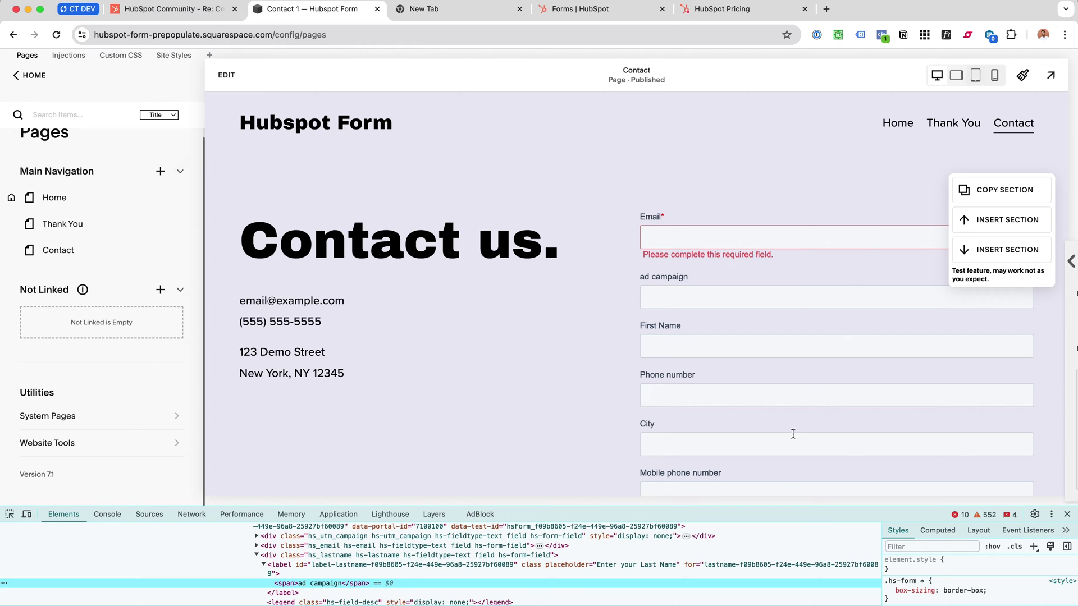
drag(770, 508, 768, 524)
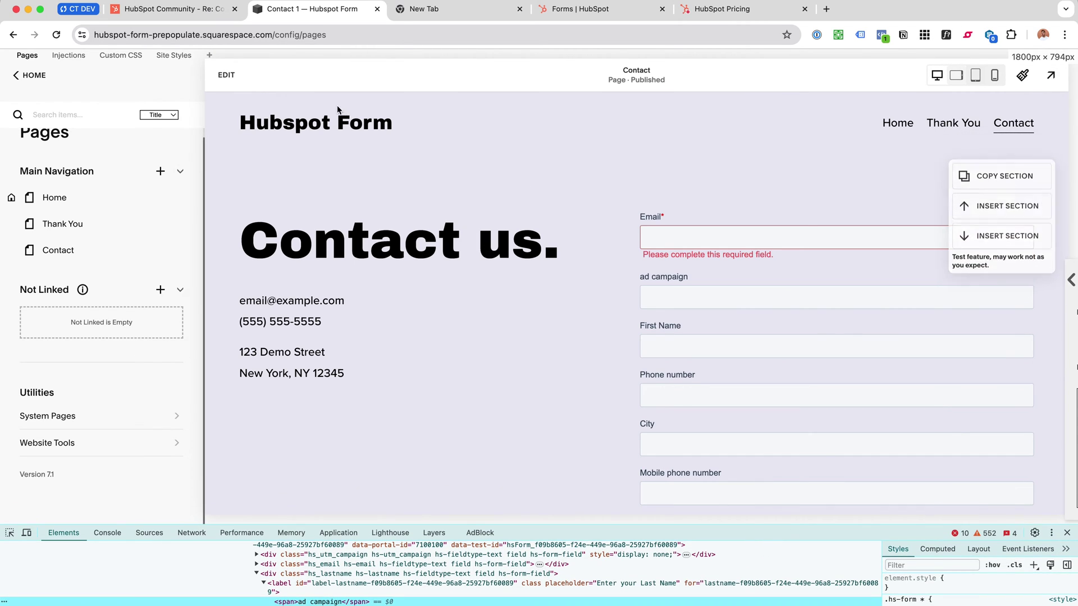
scroll(800, 304, down, 1)
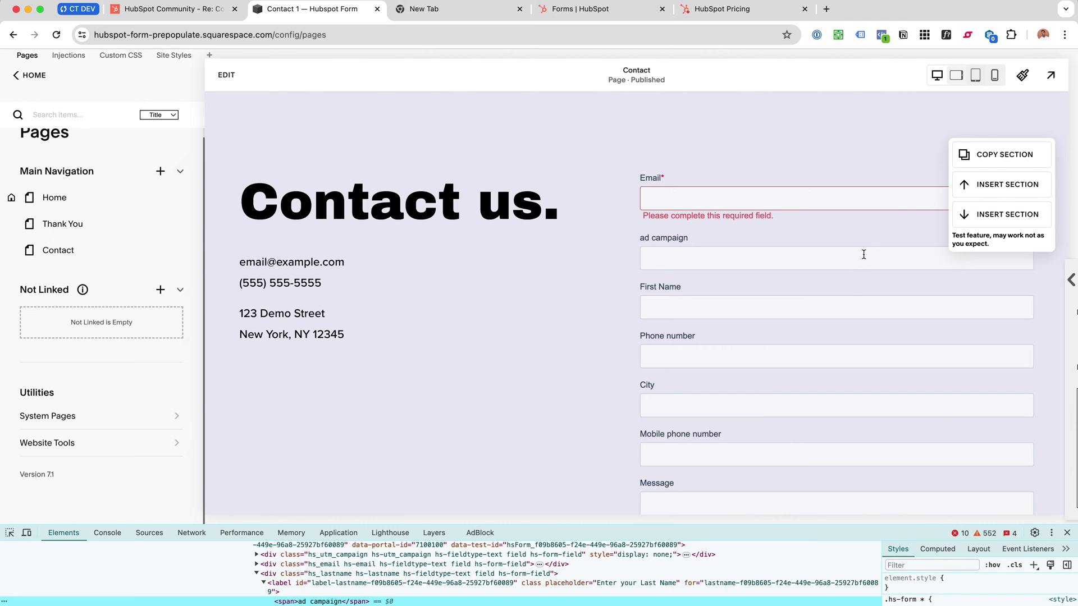
Step: Edit the Contact page's embed block and paste the URL-parameter script at the top of its code
click(226, 76)
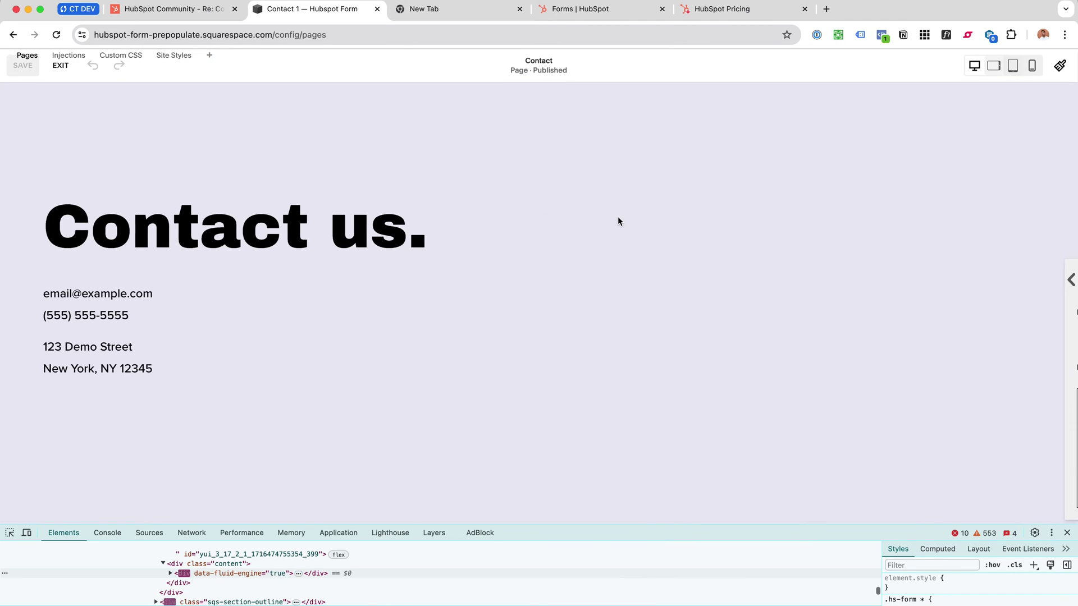
double_click(727, 254)
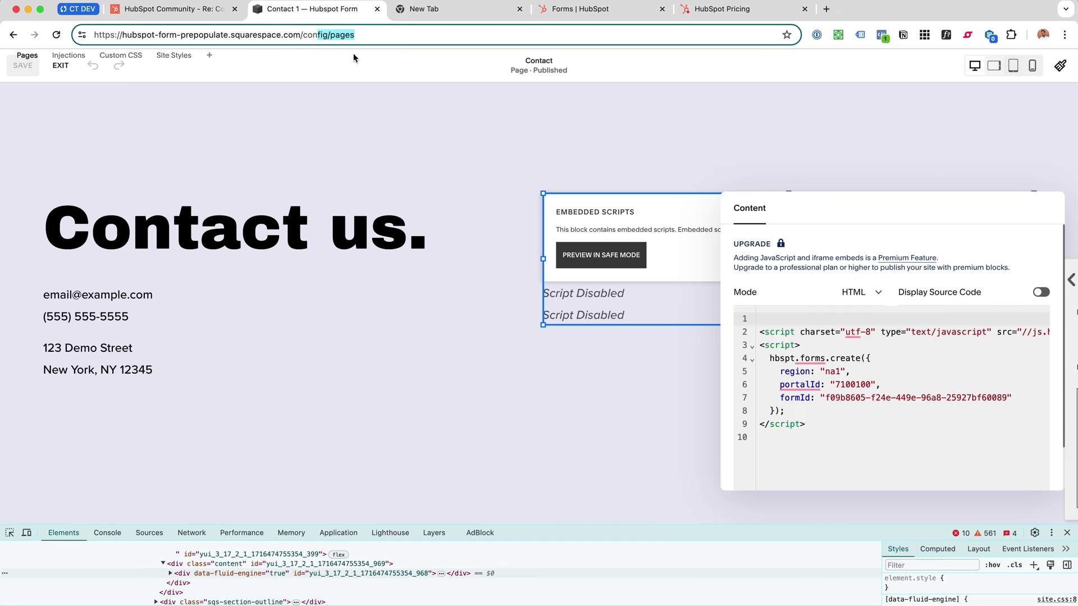
click(829, 321)
key(ctrl+v)
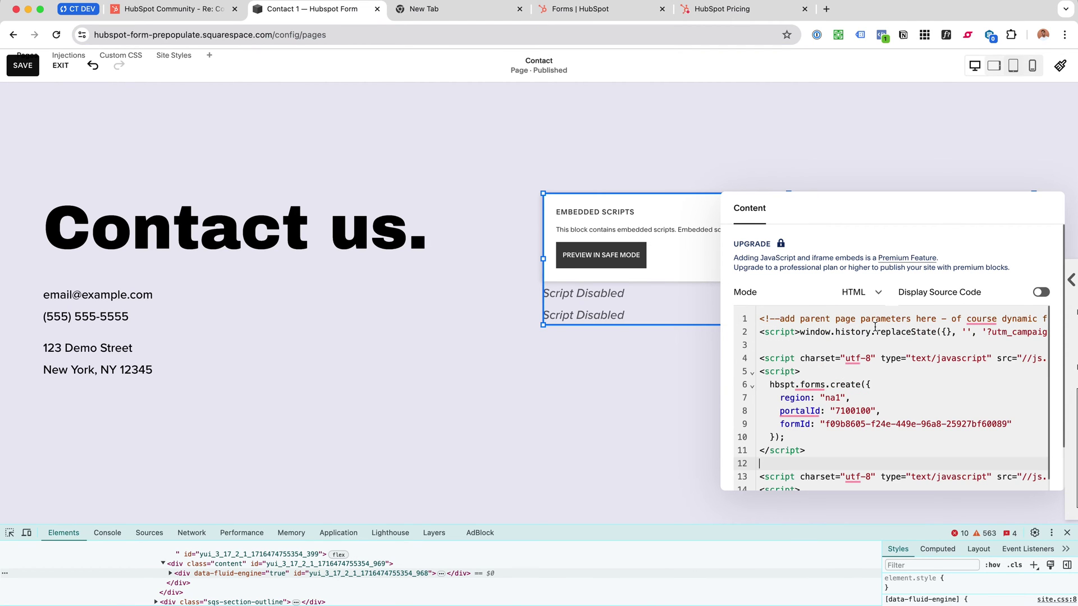
scroll(880, 330, right, 3)
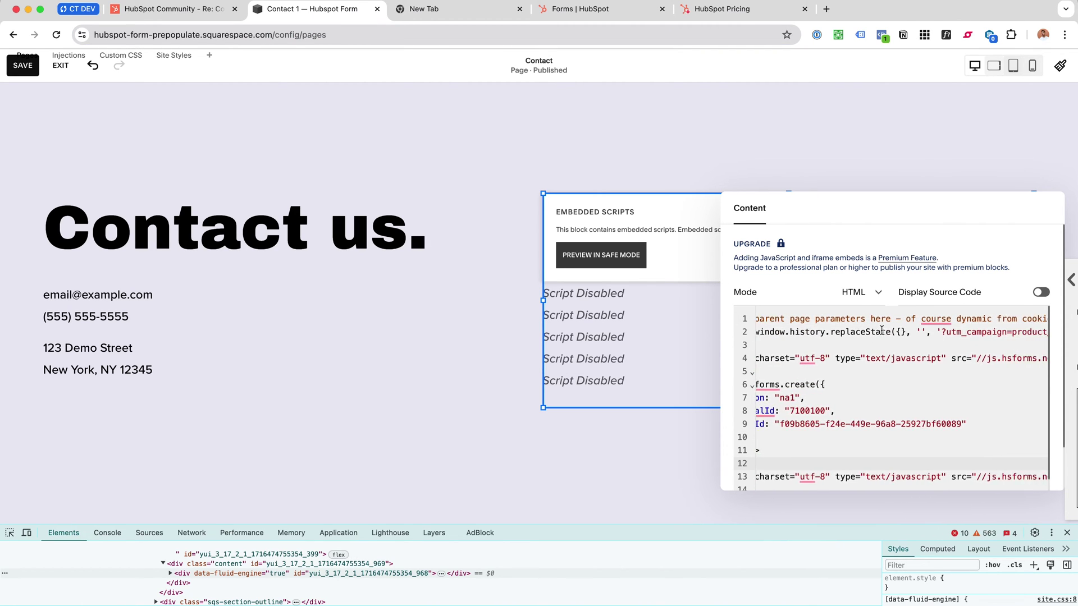
scroll(882, 330, right, 5)
scroll(882, 330, right, 5)
scroll(882, 331, right, 5)
scroll(882, 330, right, 5)
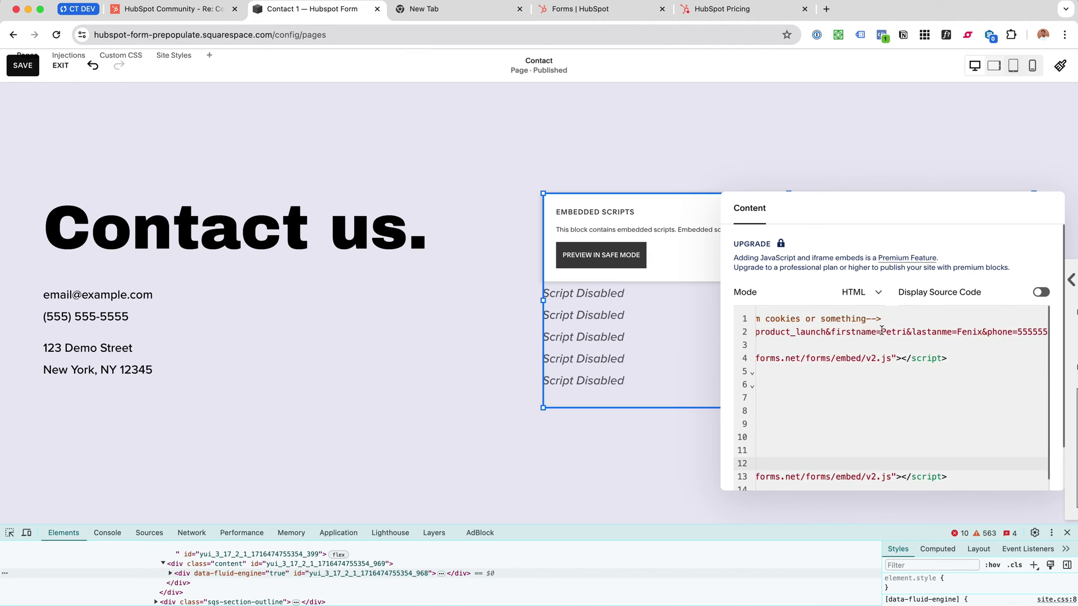
scroll(882, 330, right, 2)
scroll(881, 330, right, 3)
scroll(882, 330, right, 2)
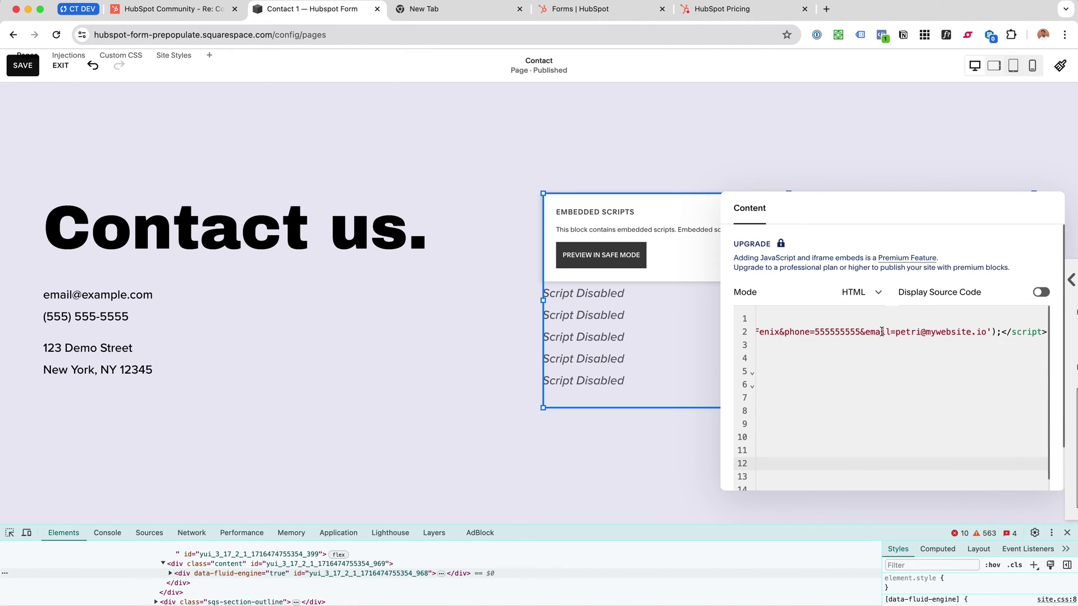
Step: Review the script's email parameter, close the embed panel, and save the page
drag(864, 332, 986, 332)
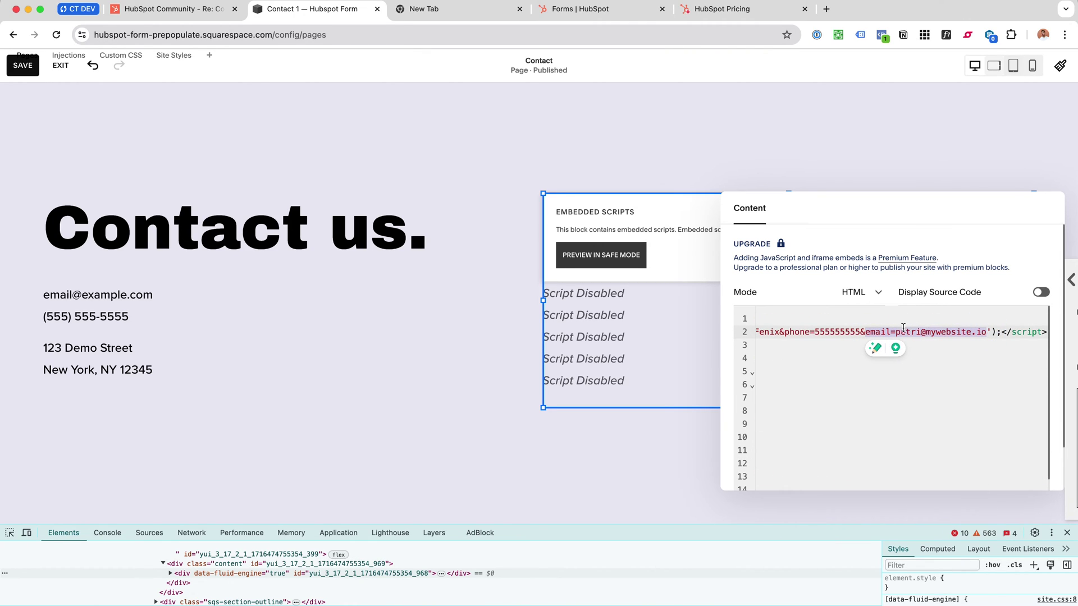
click(850, 343)
scroll(876, 387, down, 3)
click(691, 499)
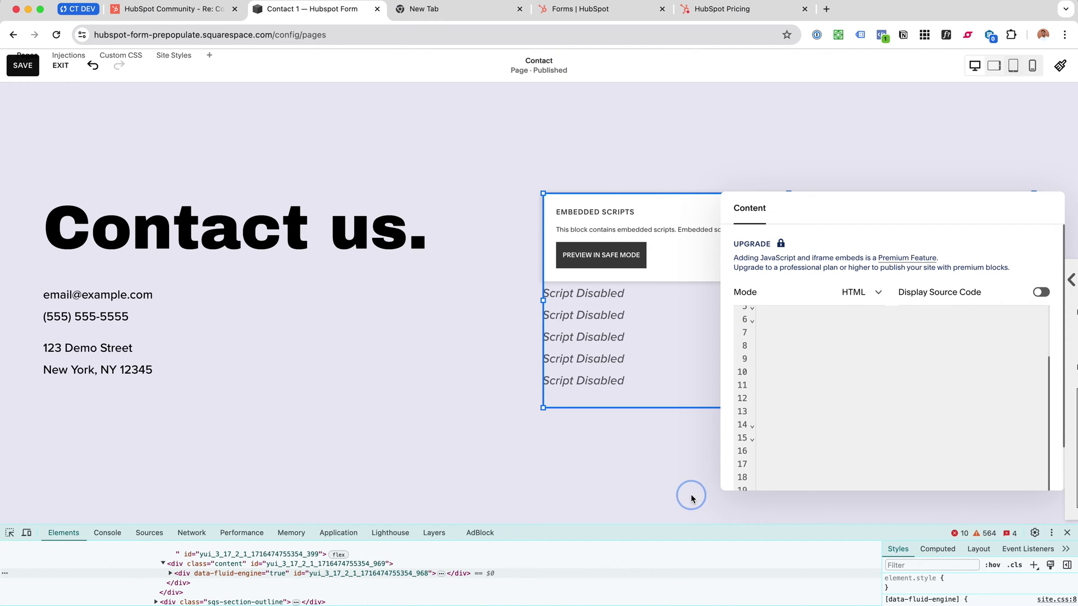
click(22, 64)
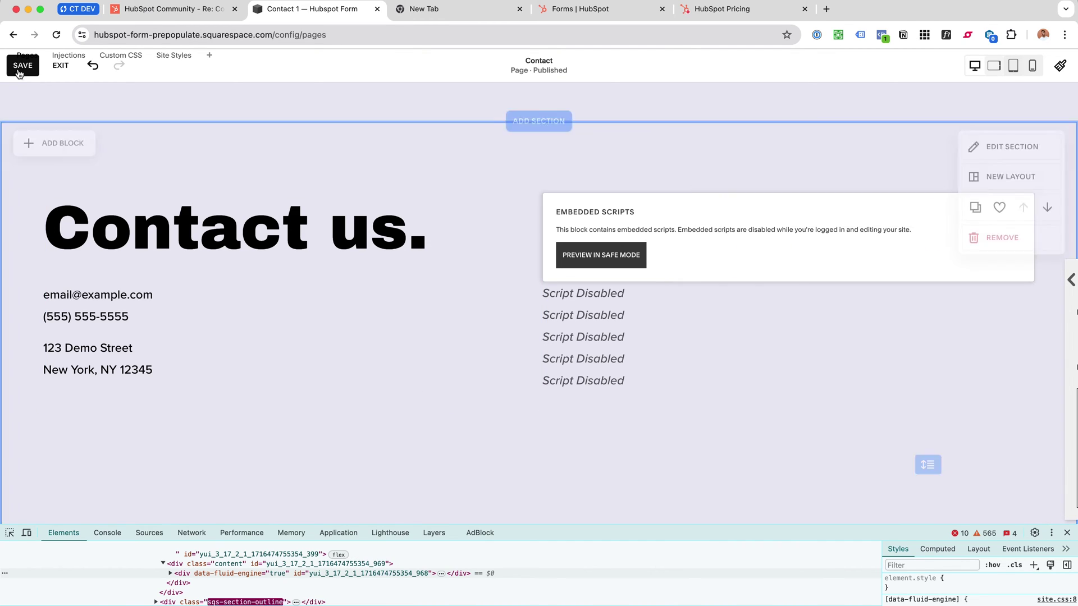
Step: Exit editing, check the prefilled Contact form, and highlight its URL parameters, including utm_campaign
click(60, 67)
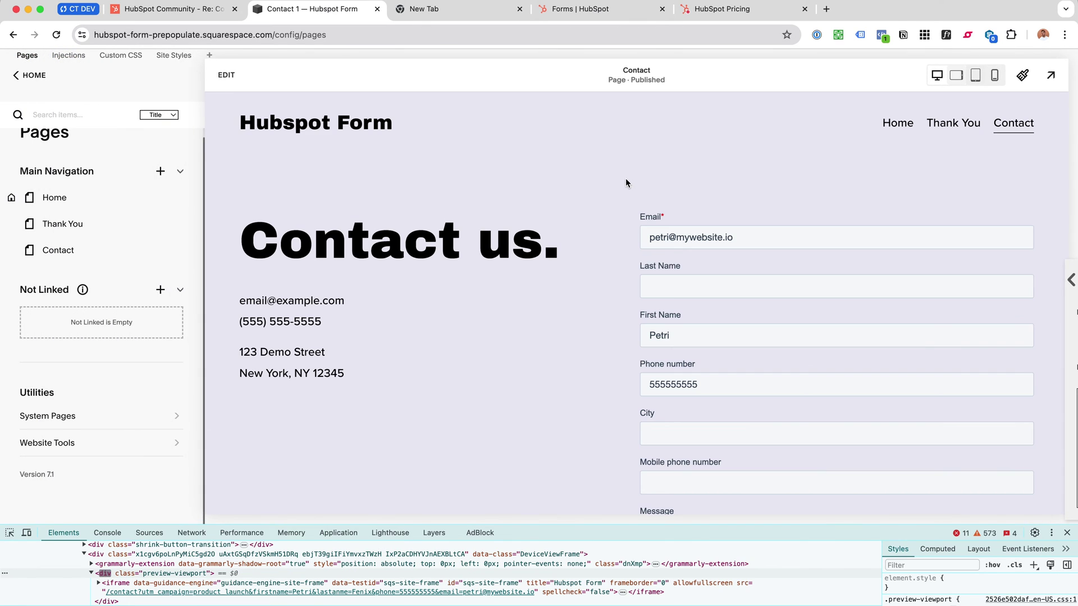
mouse_move(836, 384)
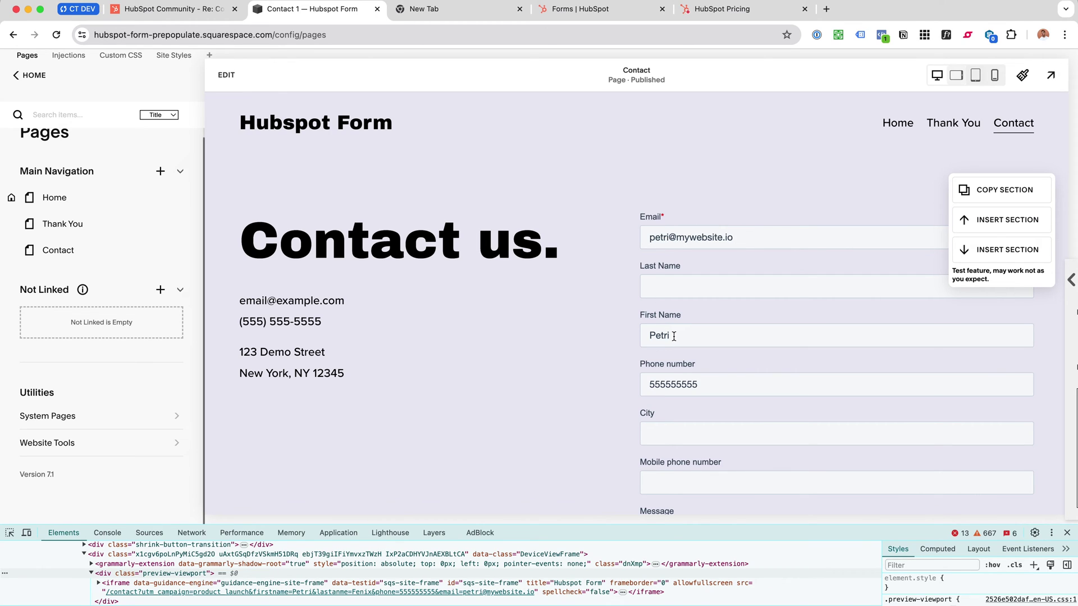
scroll(692, 366, down, 1)
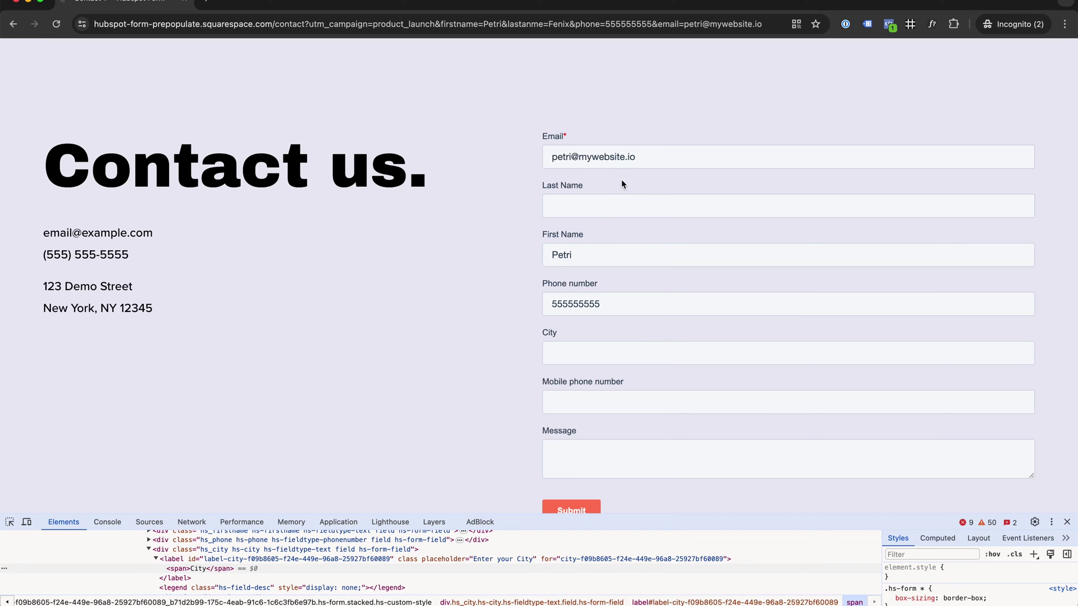
click(524, 20)
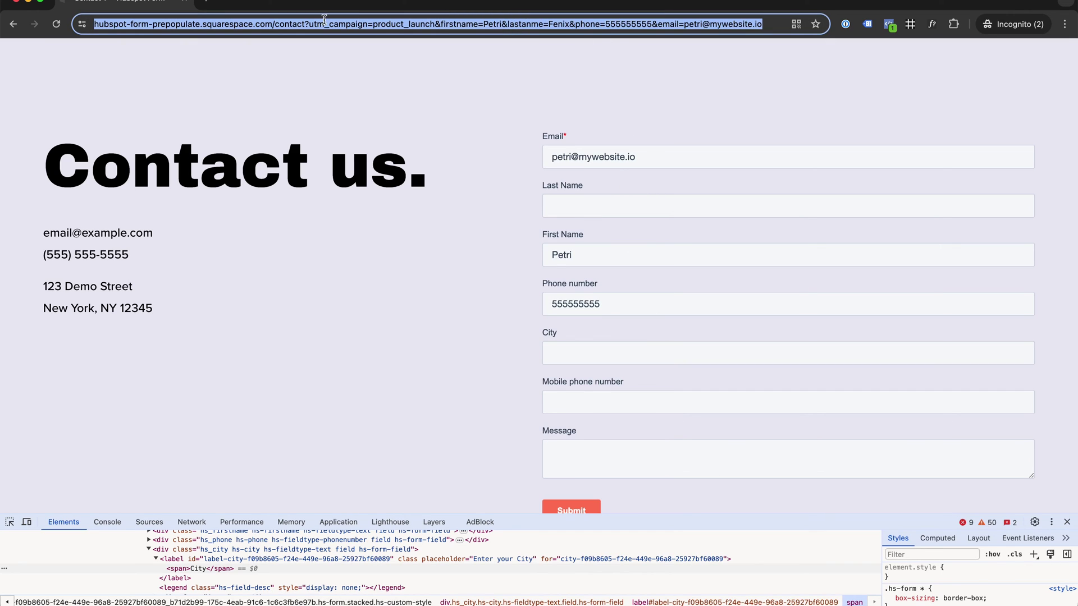
click(305, 24)
key(shift+End)
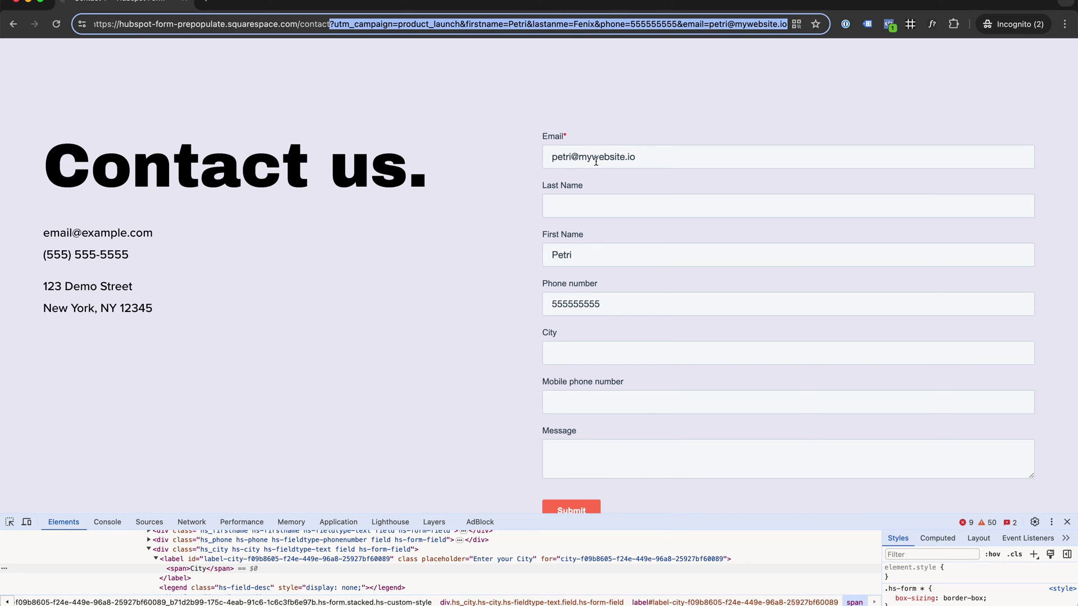
double_click(381, 24)
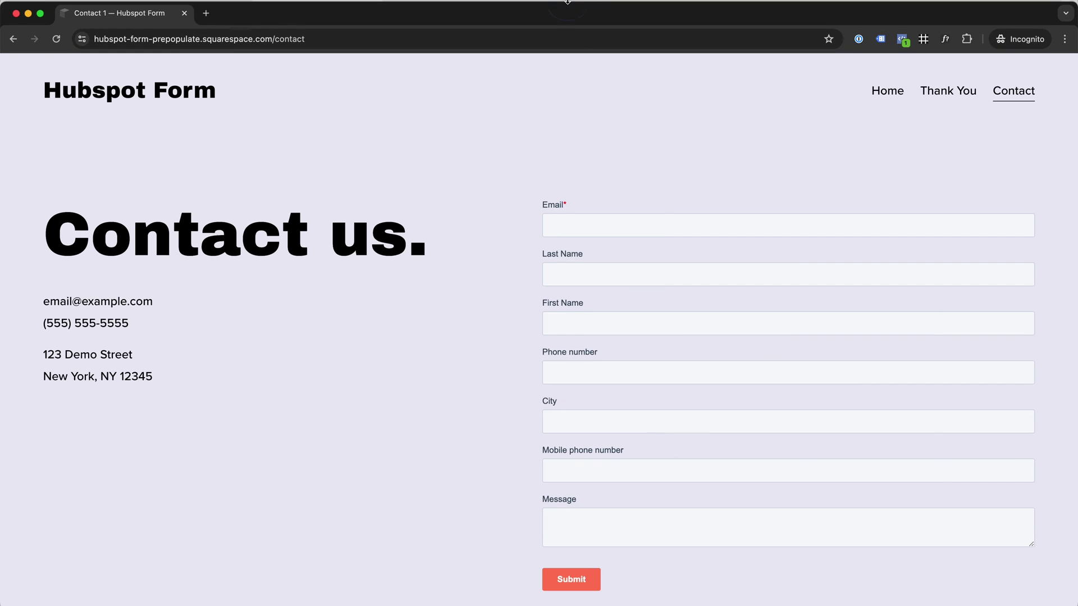
Step: Reload /contact without parameters, then load it with ?city=Bangkok to fill the City field
click(490, 39)
key(Return)
click(445, 38)
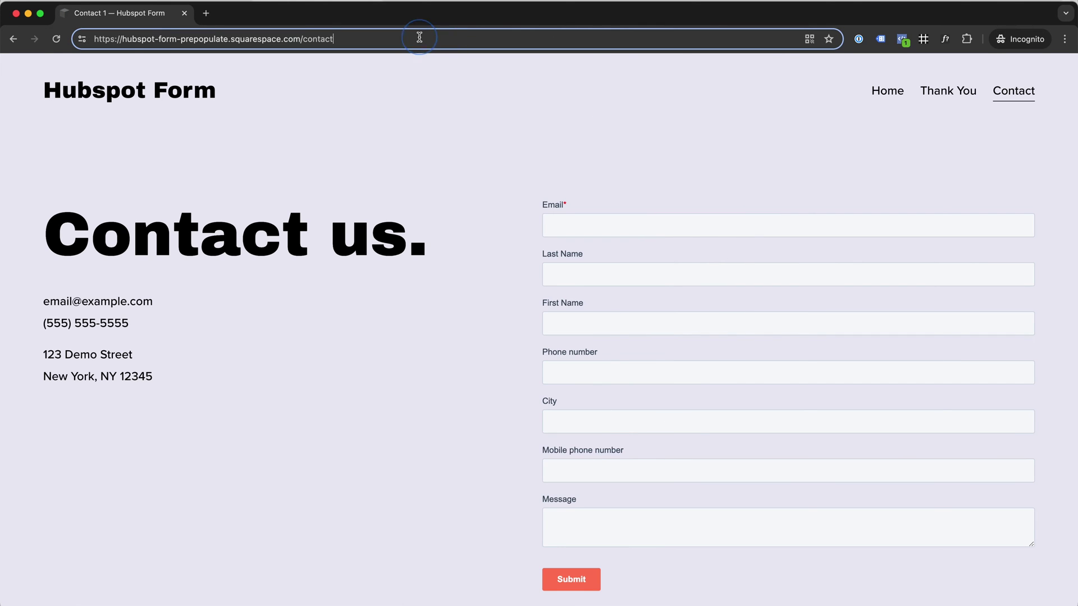
text(?city=Bangkok)
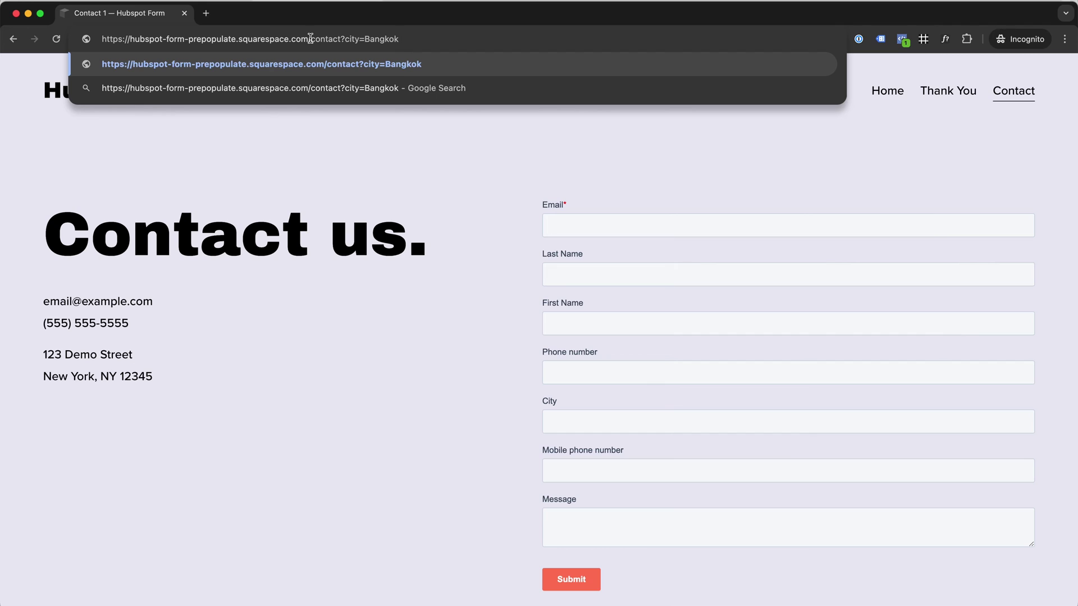
drag(309, 39, 403, 45)
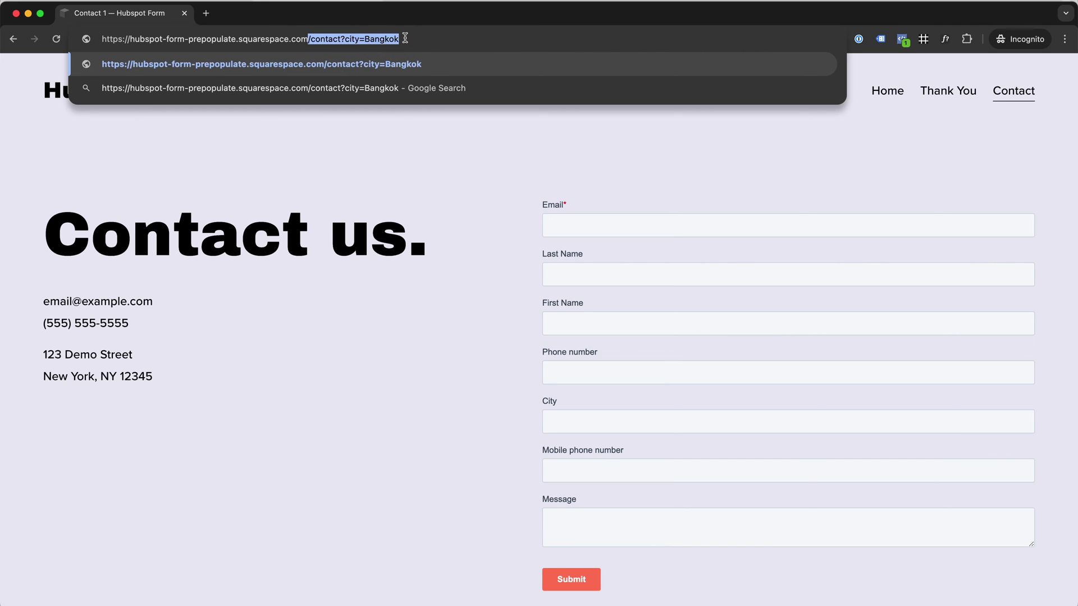
key(Return)
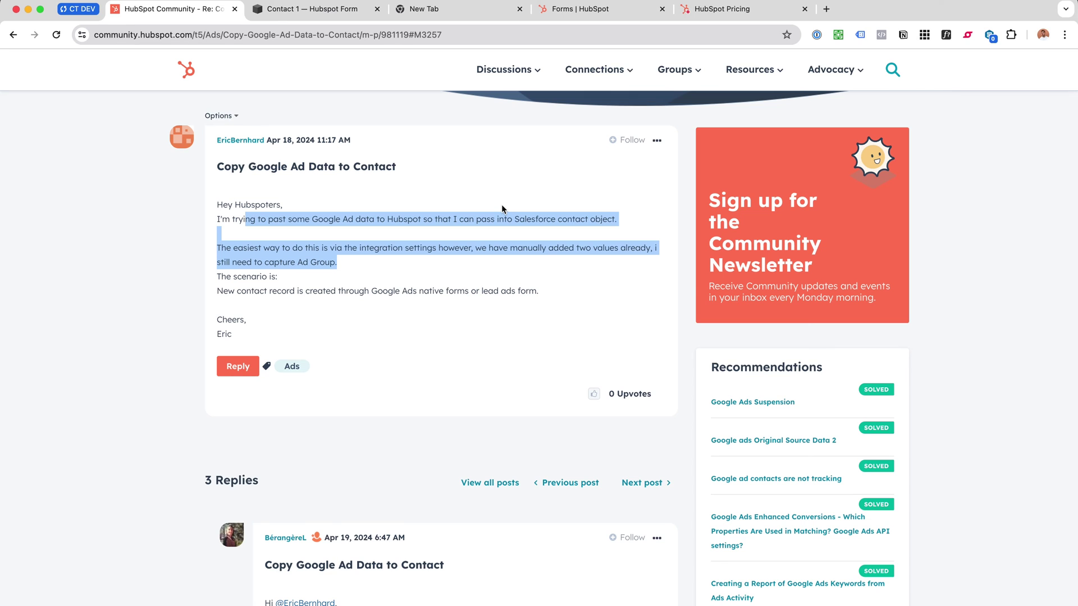
click(499, 260)
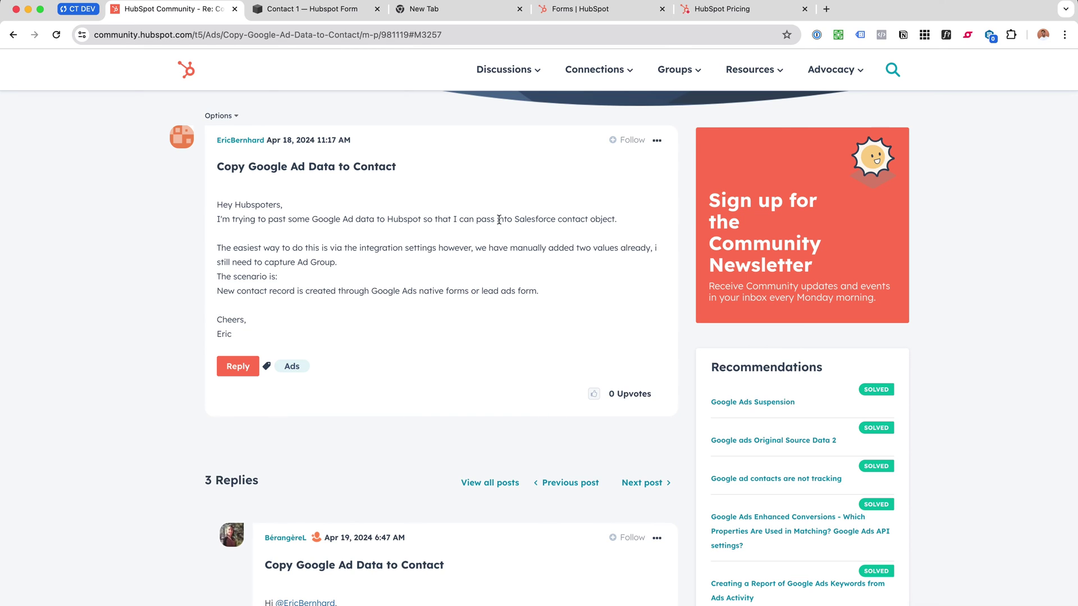
scroll(498, 227, down, 1)
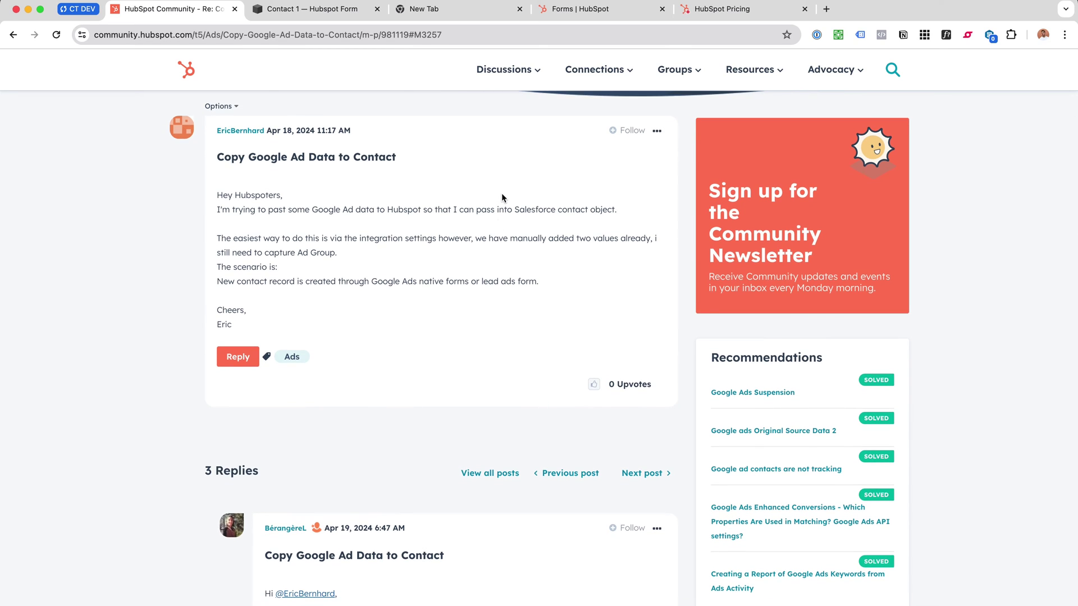
drag(214, 156, 588, 282)
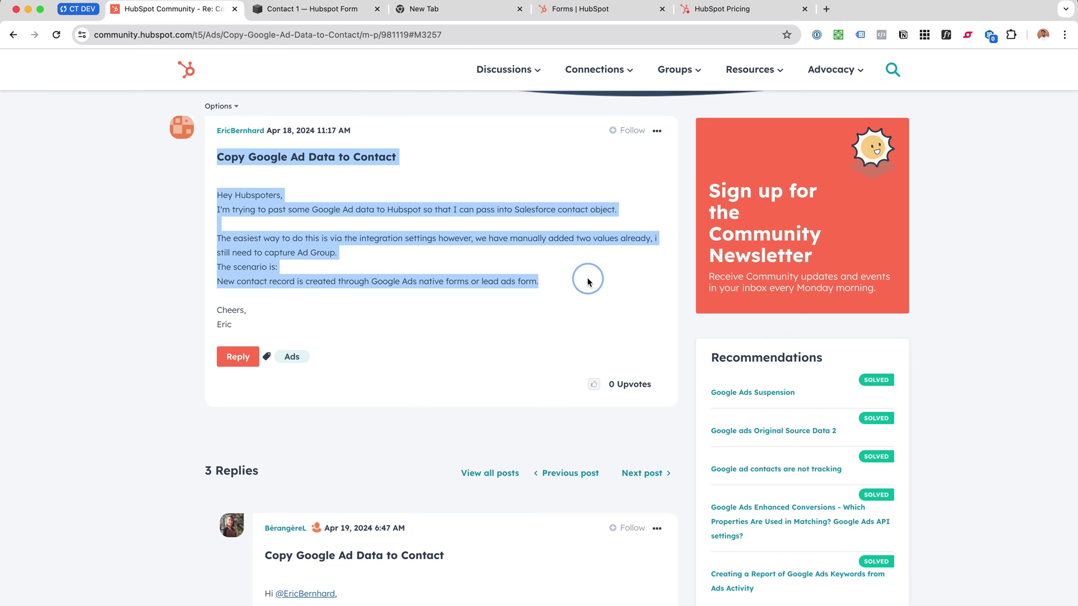
click(589, 282)
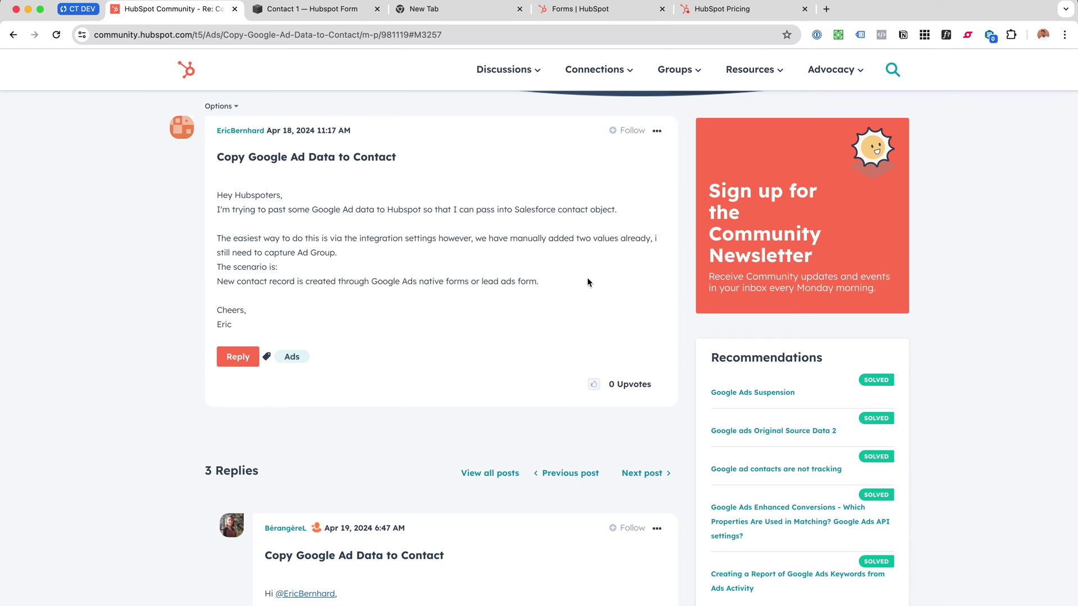
click(312, 210)
drag(311, 210, 355, 211)
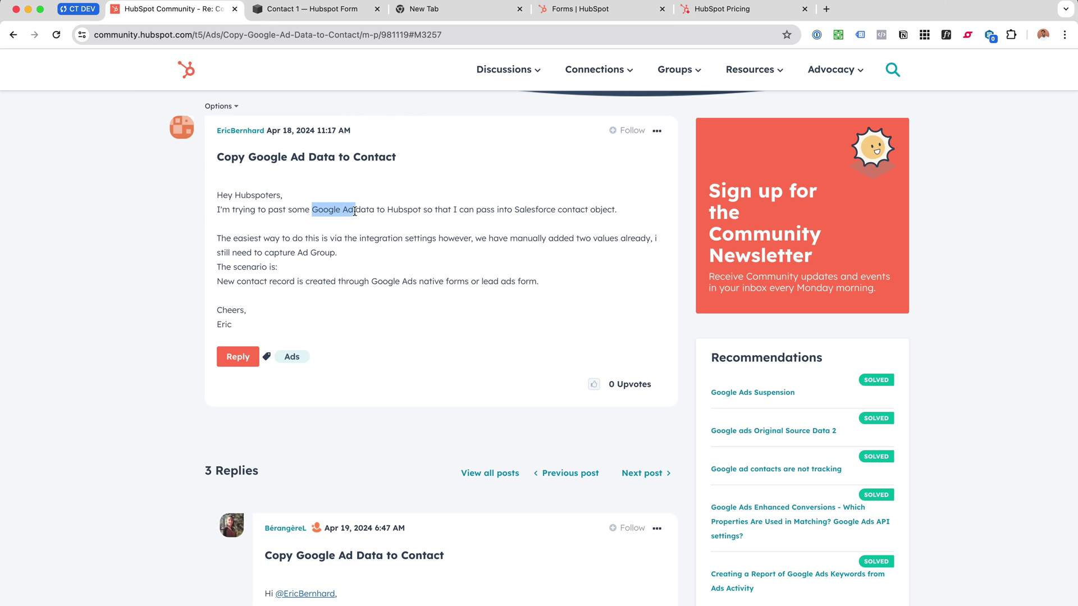
click(425, 268)
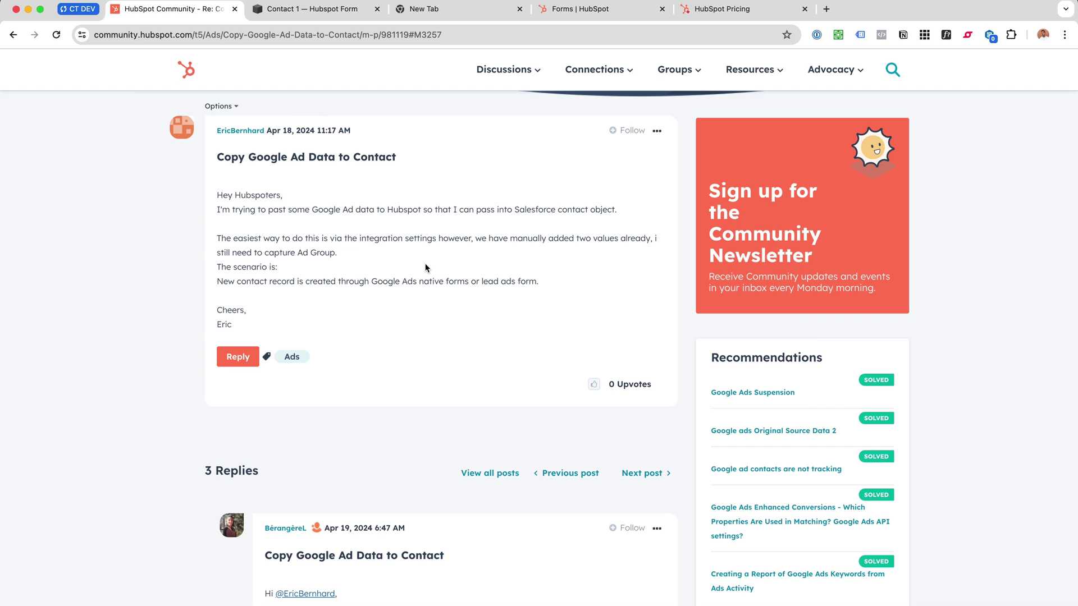
drag(550, 284, 470, 190)
click(470, 190)
scroll(471, 185, down, 1)
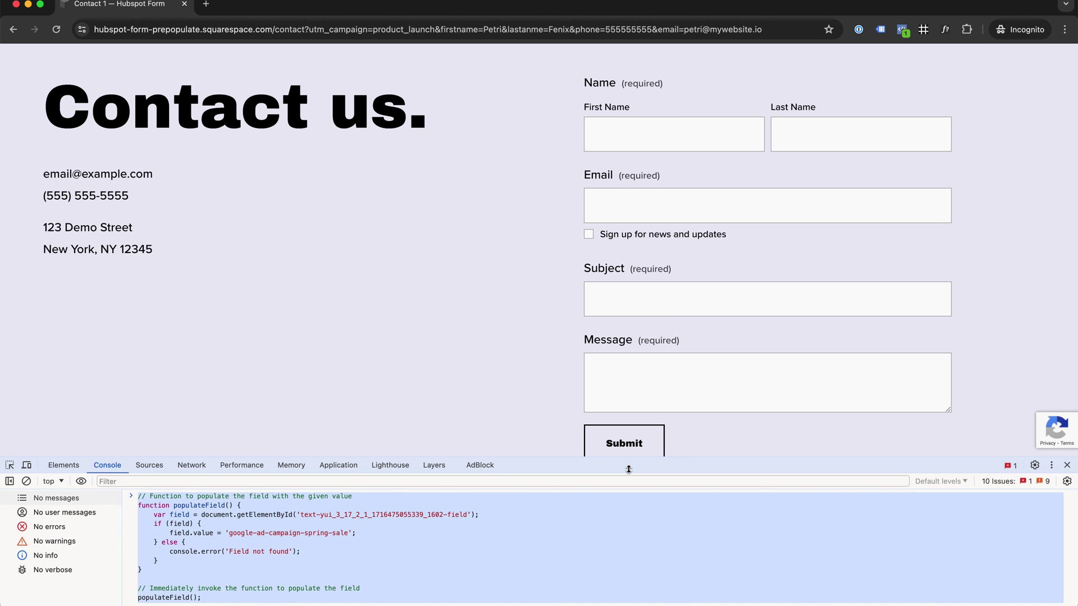
Step: Close the HubSpot Pricing upgrade tab and return to the HubSpot form editor
key(Return)
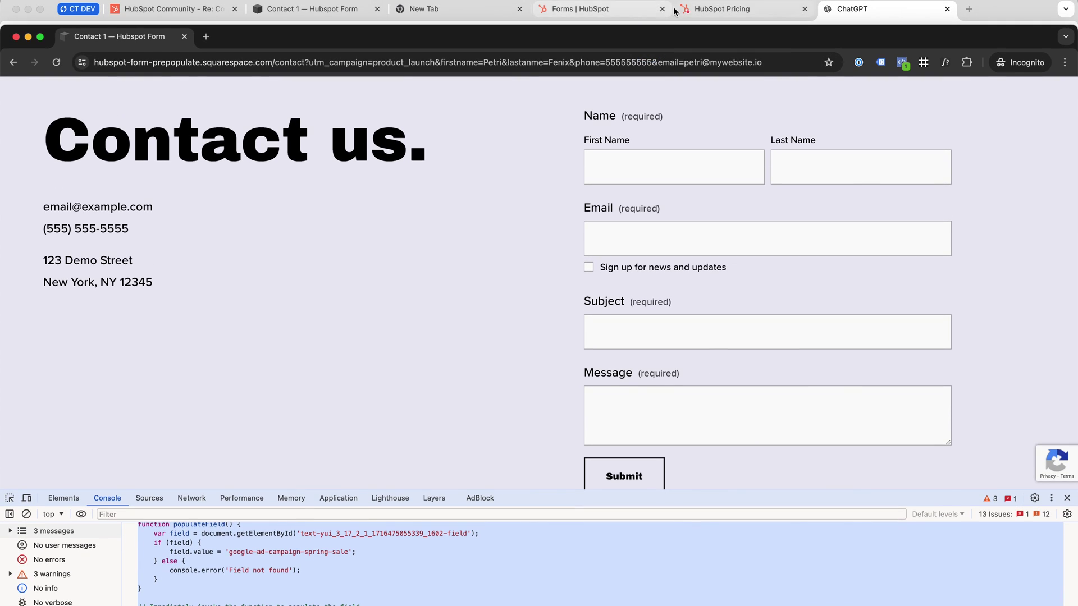
click(640, 10)
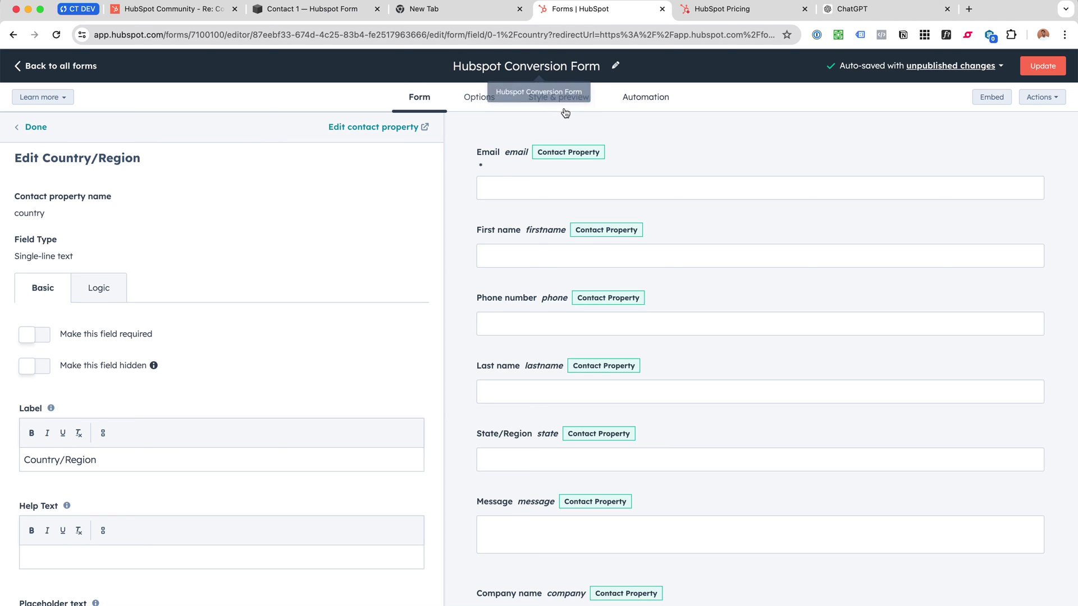
click(708, 12)
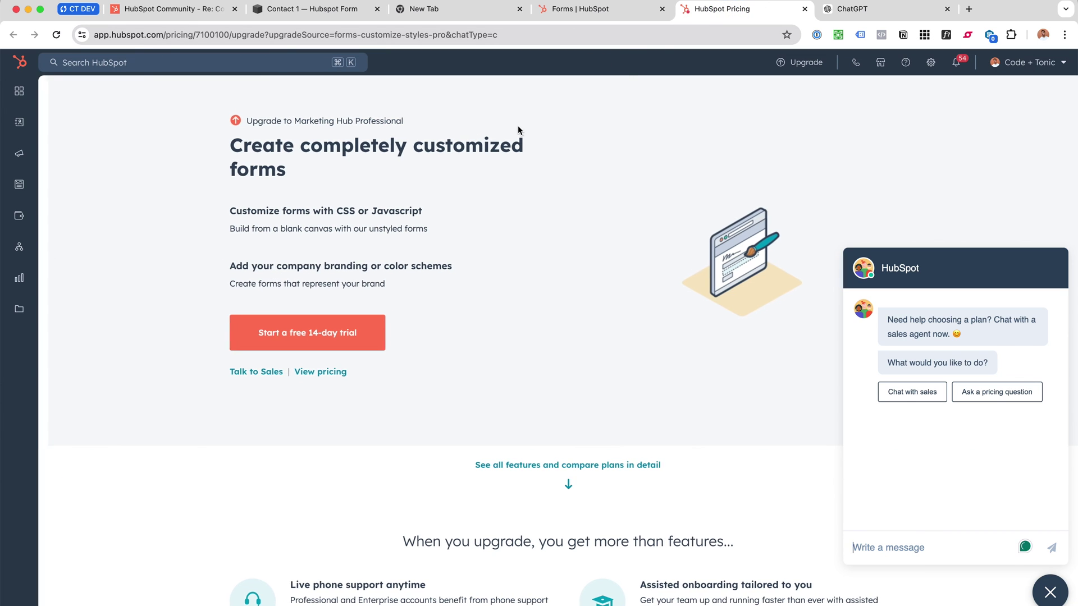
key(super+w)
click(563, 99)
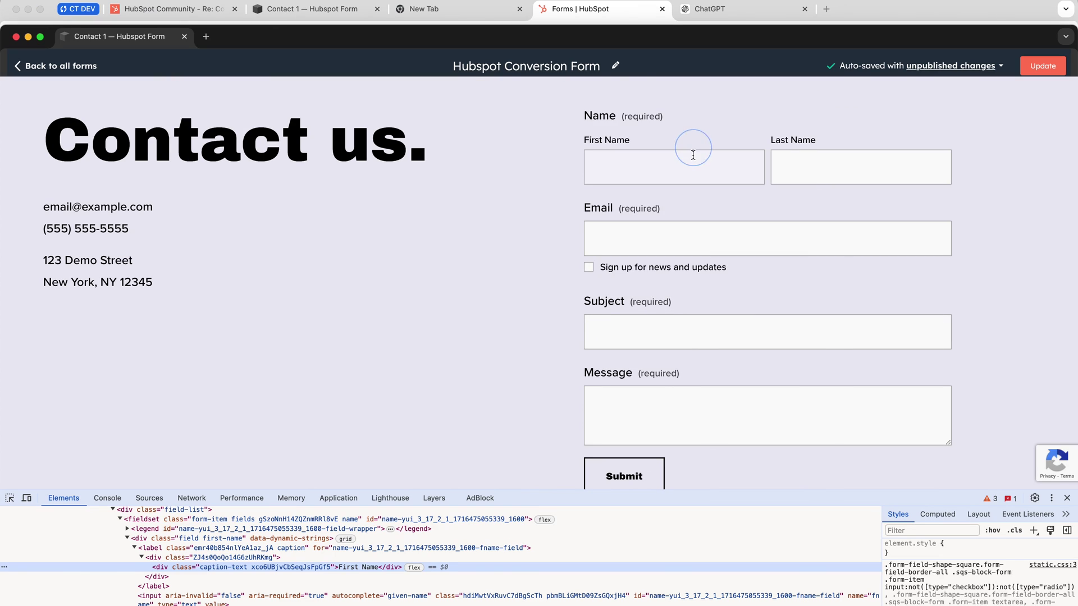
drag(673, 420, 674, 414)
scroll(102, 492, up, 5)
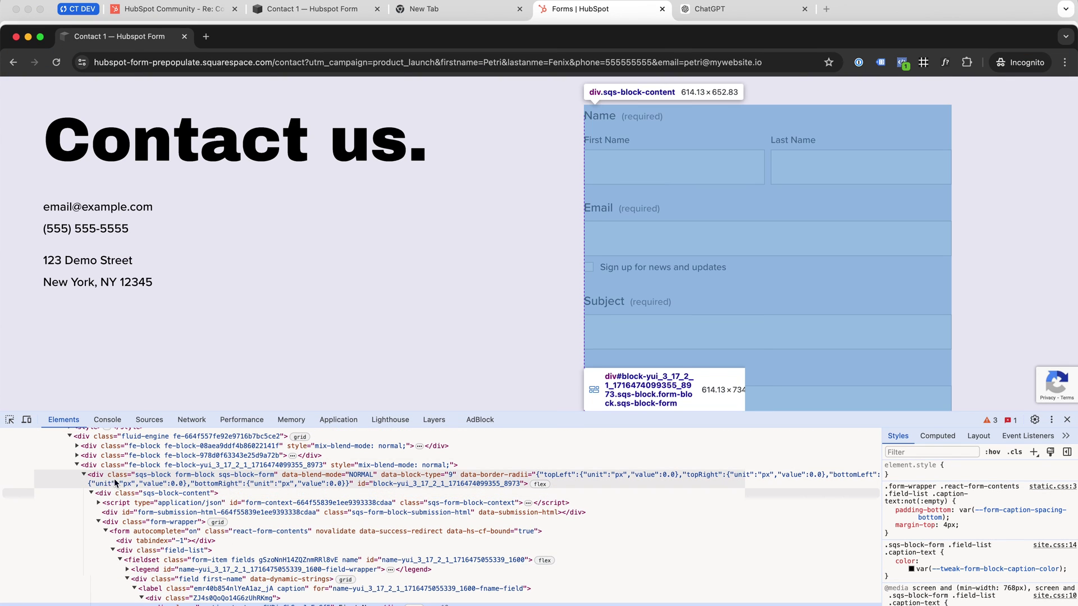
scroll(120, 477, down, 3)
Step: Select the contact form node, clear the Console and paste the populateField script
click(114, 476)
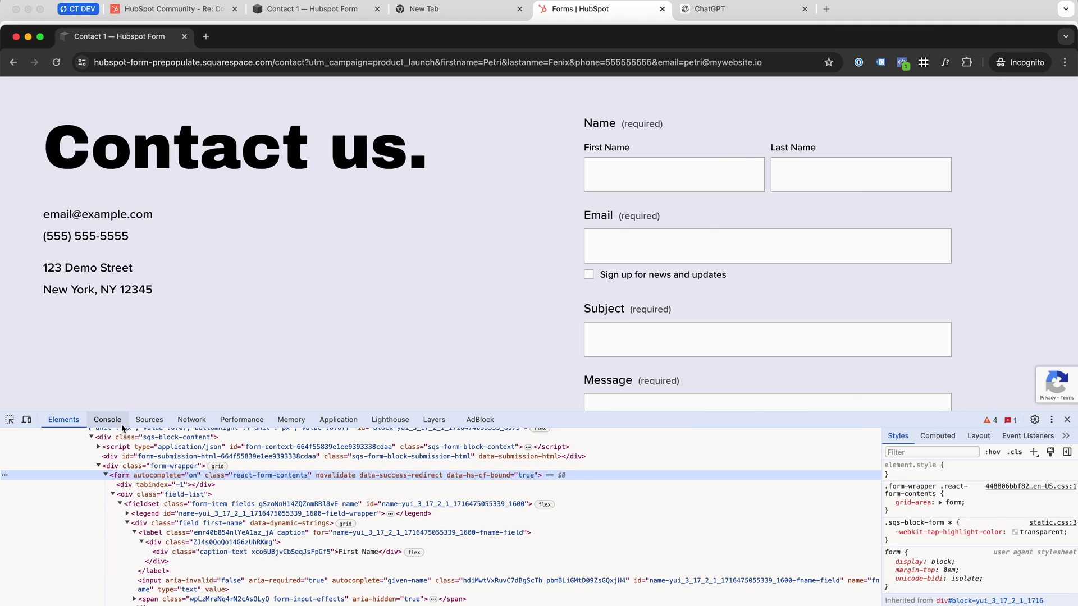
click(108, 419)
key(super+k)
key(super+v)
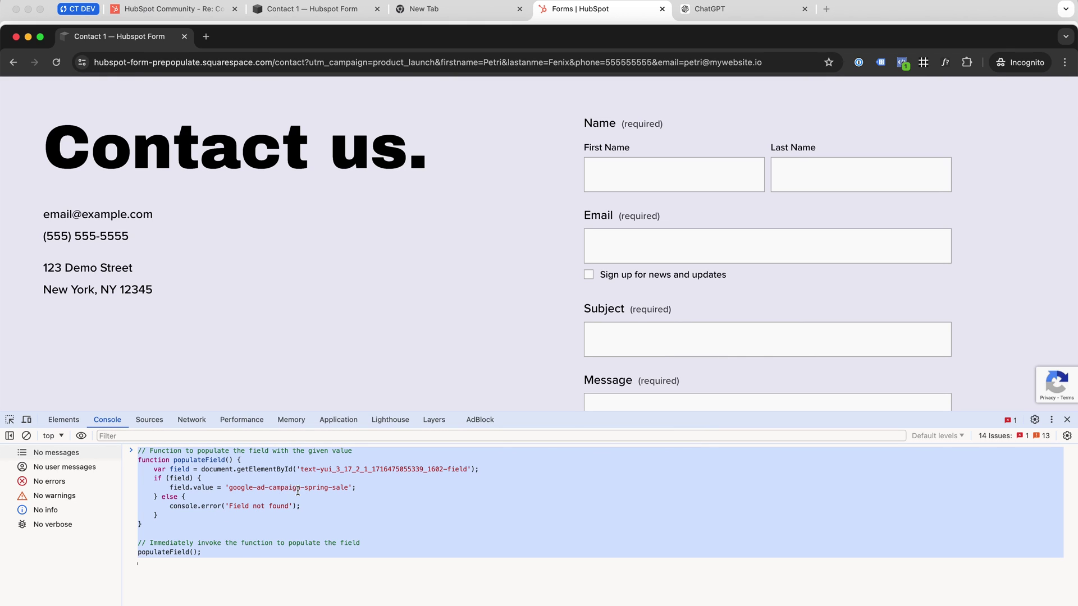
Step: Run the populateField script to fill Subject with 'google-ad-campaign-spring-sale'
drag(621, 413, 620, 404)
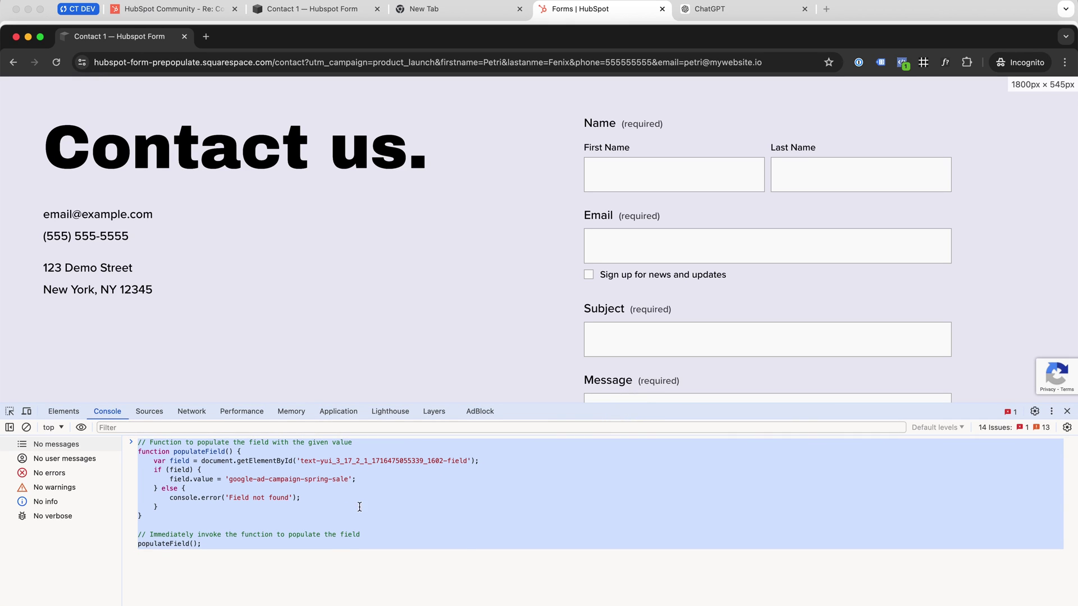
click(331, 547)
key(Return)
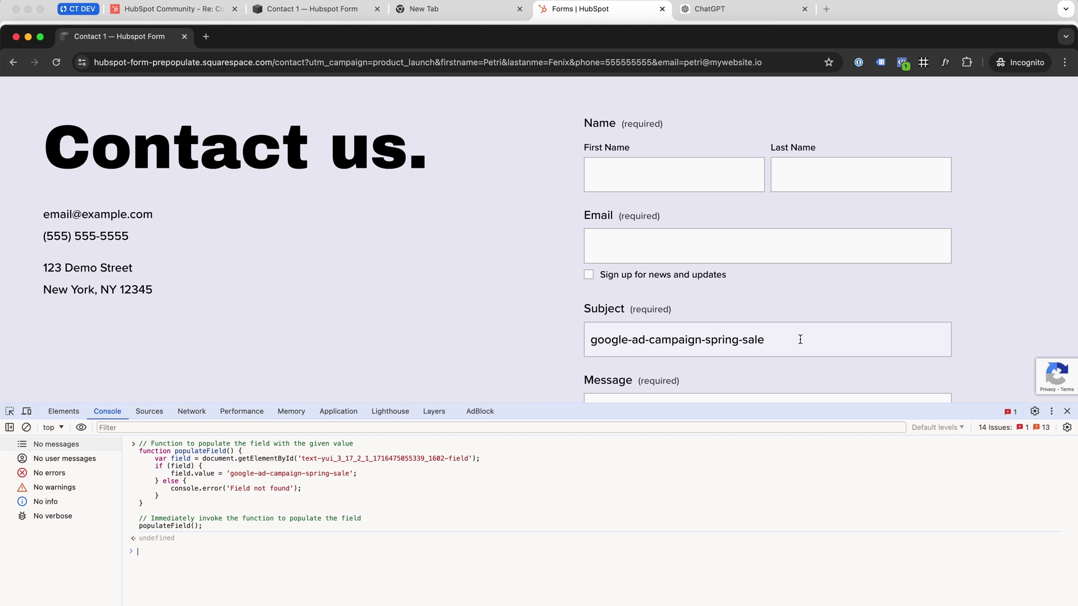
Step: Hide the Subject input using inline opacity and display: none styles
key(super+shift+c)
click(940, 323)
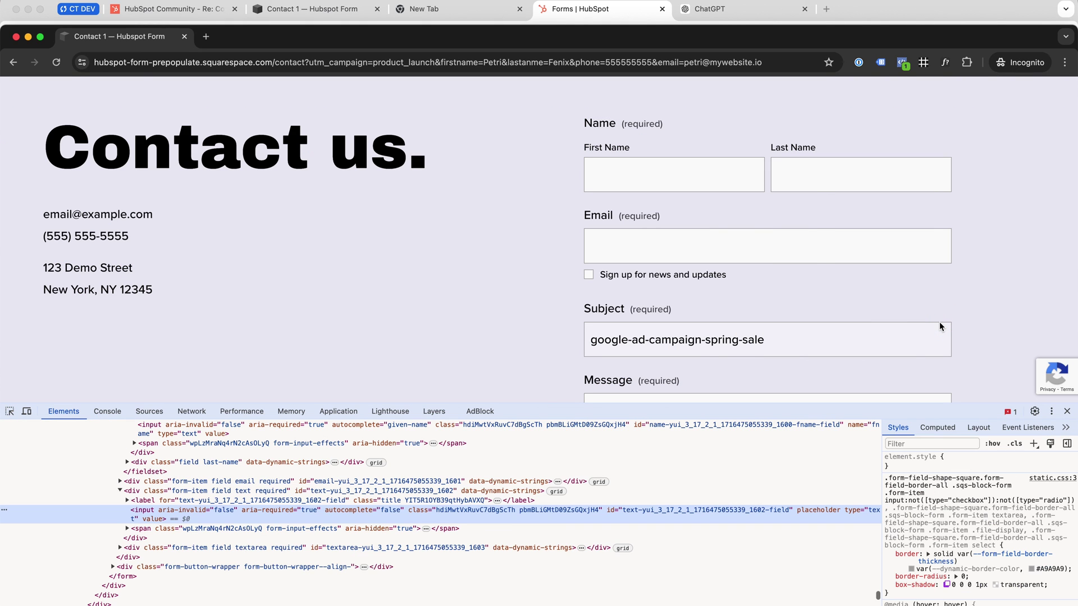
key(alt+Down)
key(alt+Down)
key(alt+Down)
key(alt+Down)
key(alt+Down)
key(alt+Down)
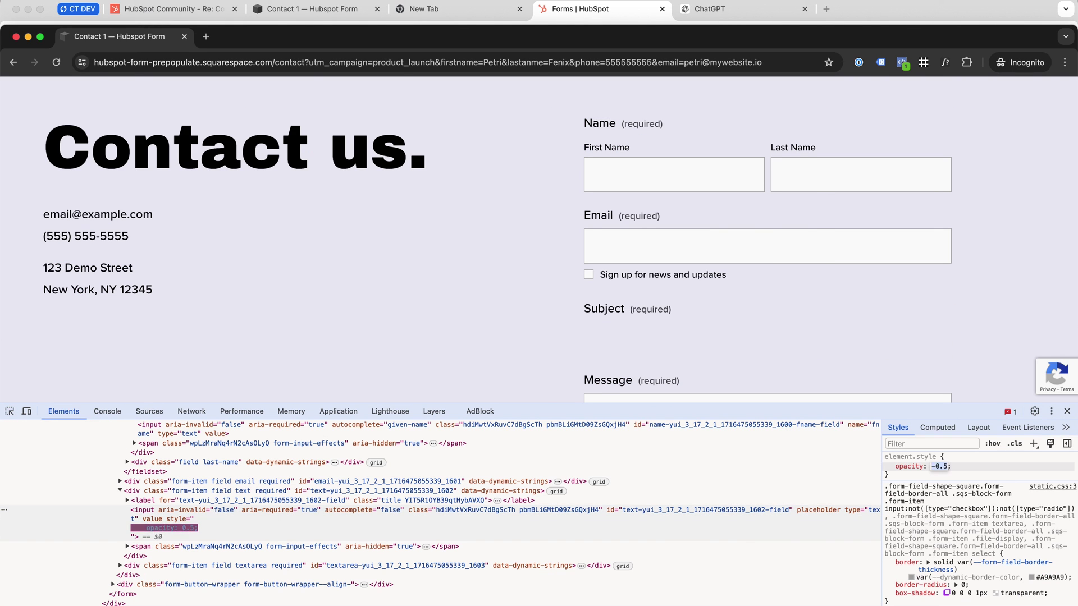
key(alt+Down)
key(alt+Down)
key(alt+Down)
key(alt+Down)
text(-)
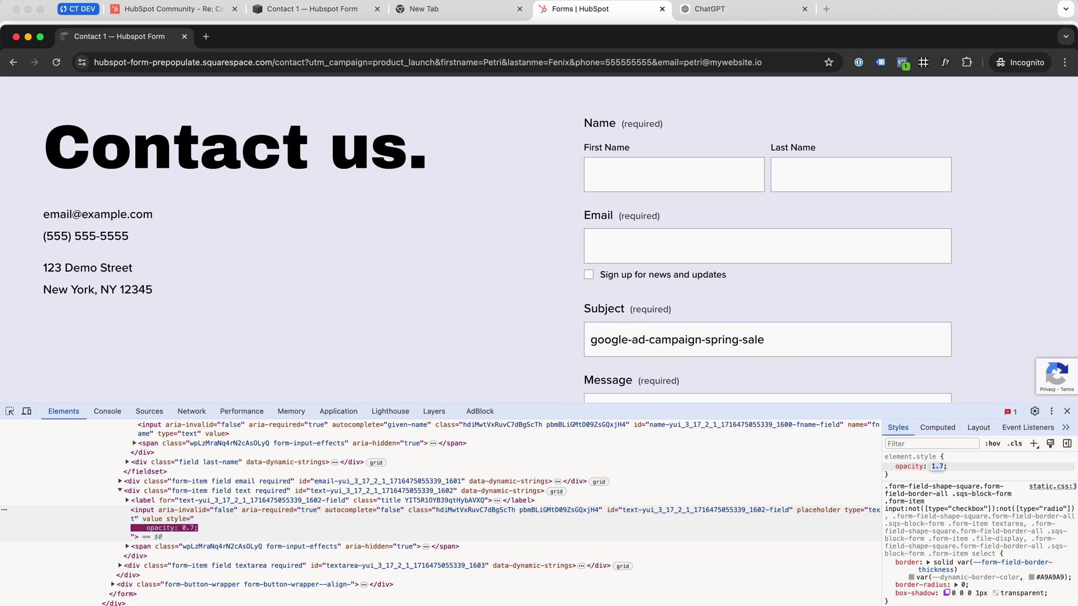
text(1.3)
key(BackSpace)
key(BackSpace)
key(BackSpace)
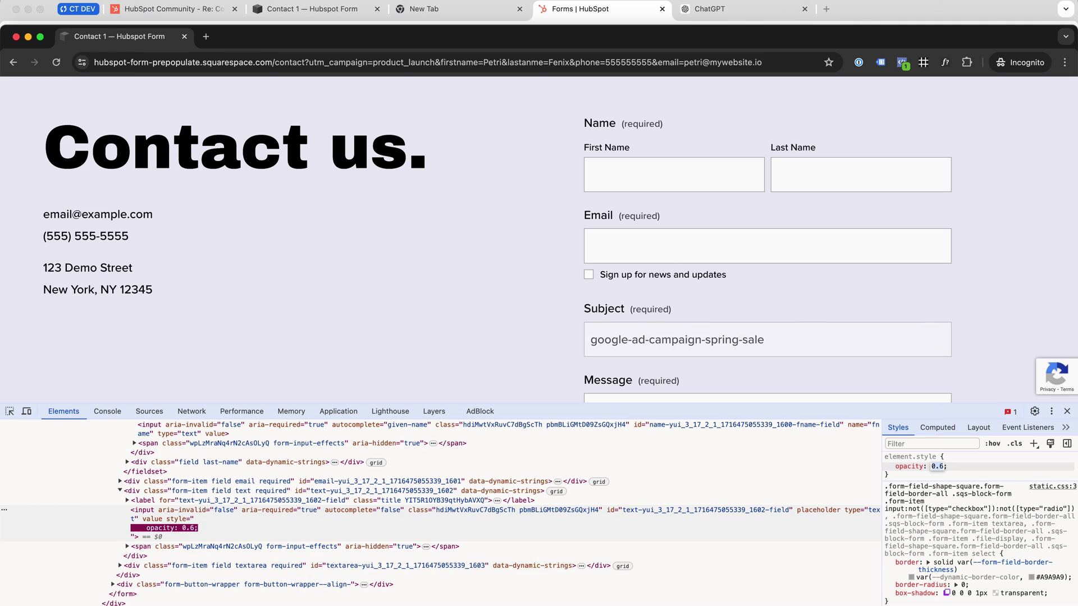
text(0.1)
text(-)
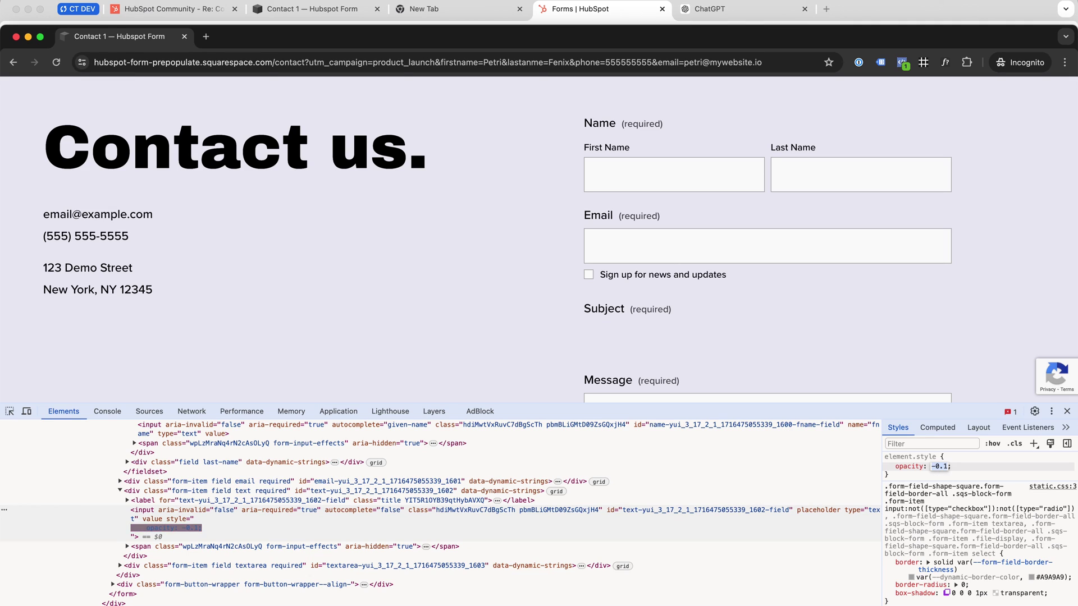
key(Return)
text(display:)
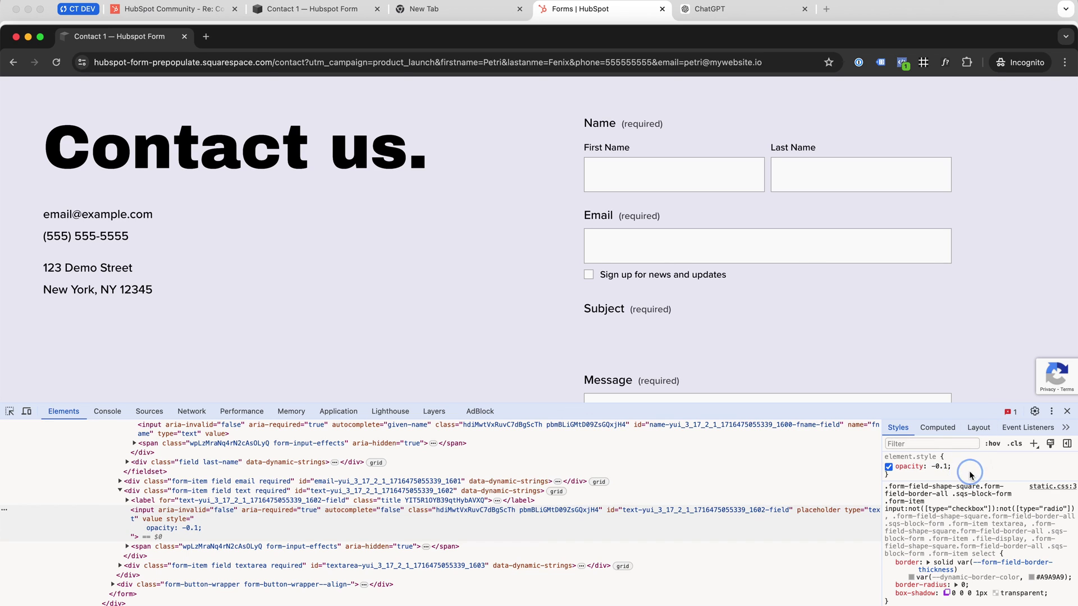
text(n)
key(Return)
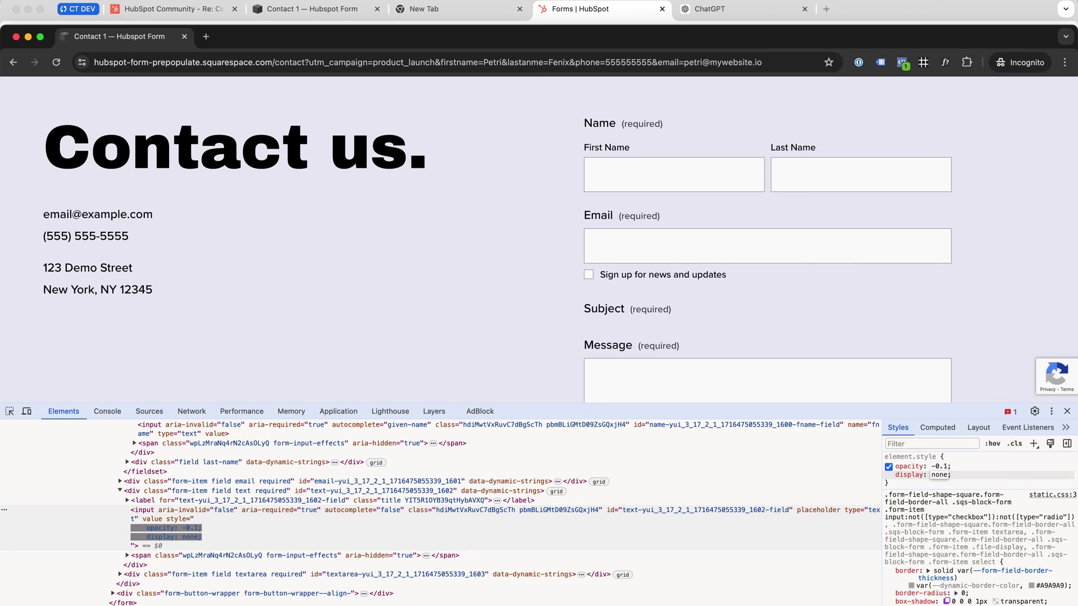